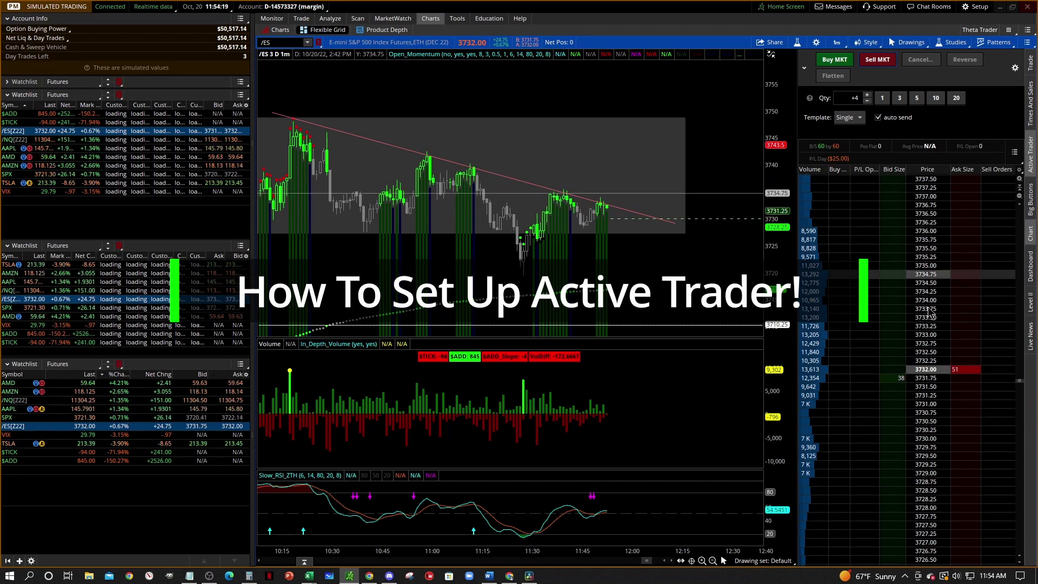
Remove the P/L Open column from the price ladder and collapse the order-entry section above it.
left_click(965, 317)
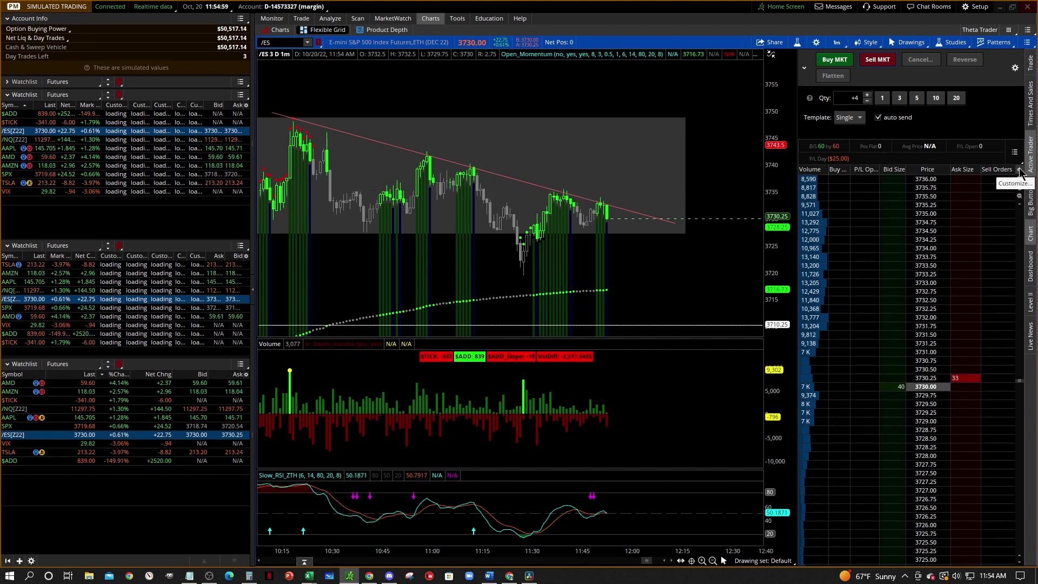
left_click(1020, 171)
left_click(919, 213)
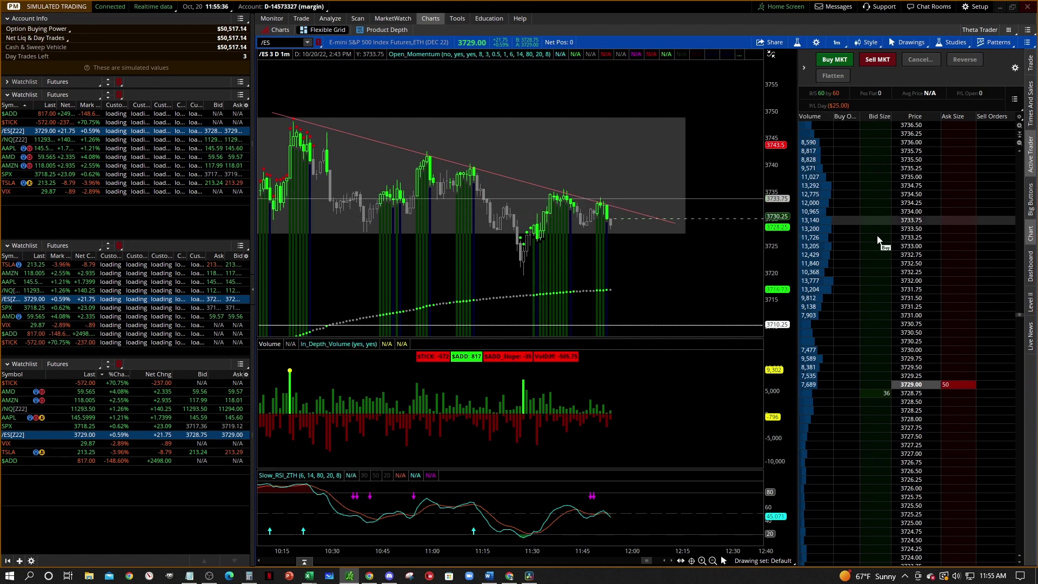
Hide the Active Trader sidebar and show it again.
left_click(1032, 160)
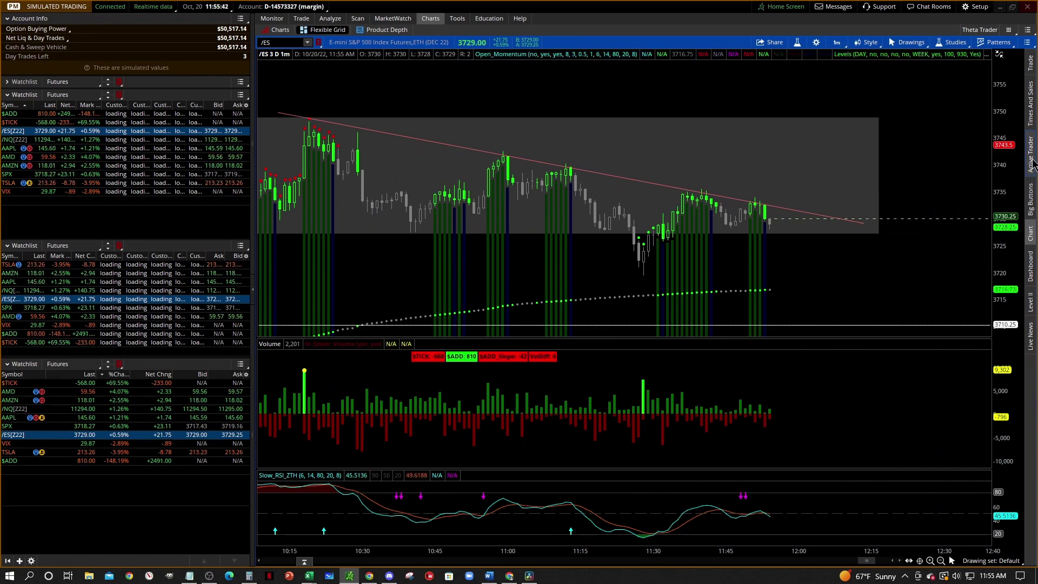
left_click(1031, 162)
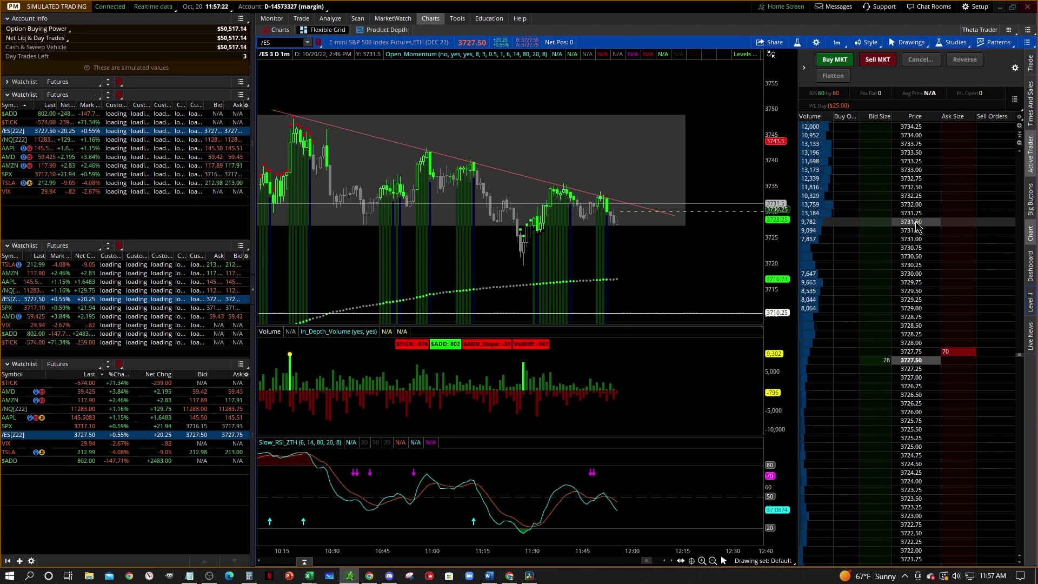
Examine the ladder's volume profile, bid size, price and ask size columns above and below the current price.
scroll(914, 222, "up", 3)
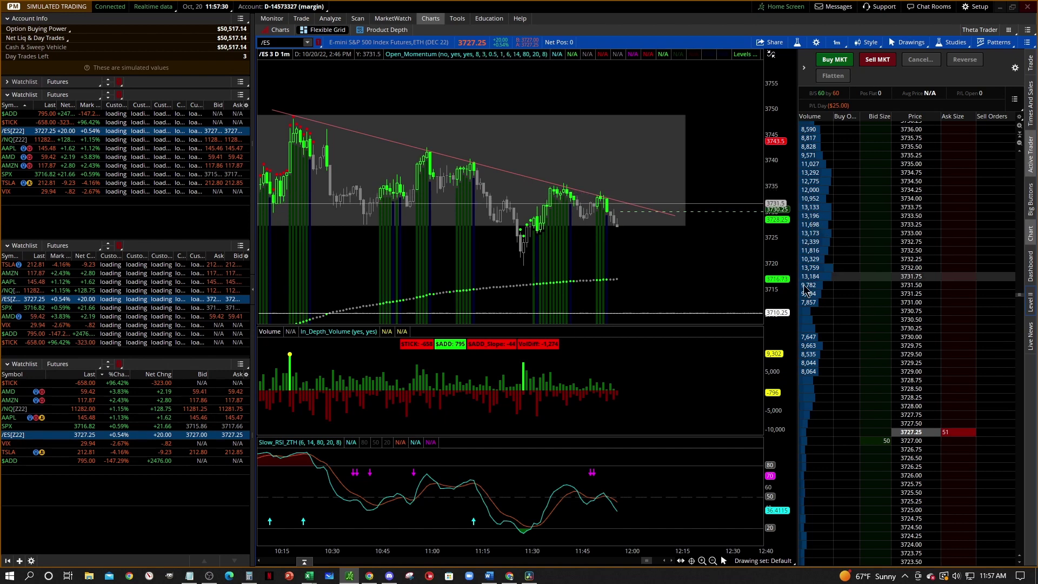
scroll(926, 279, "up", 5)
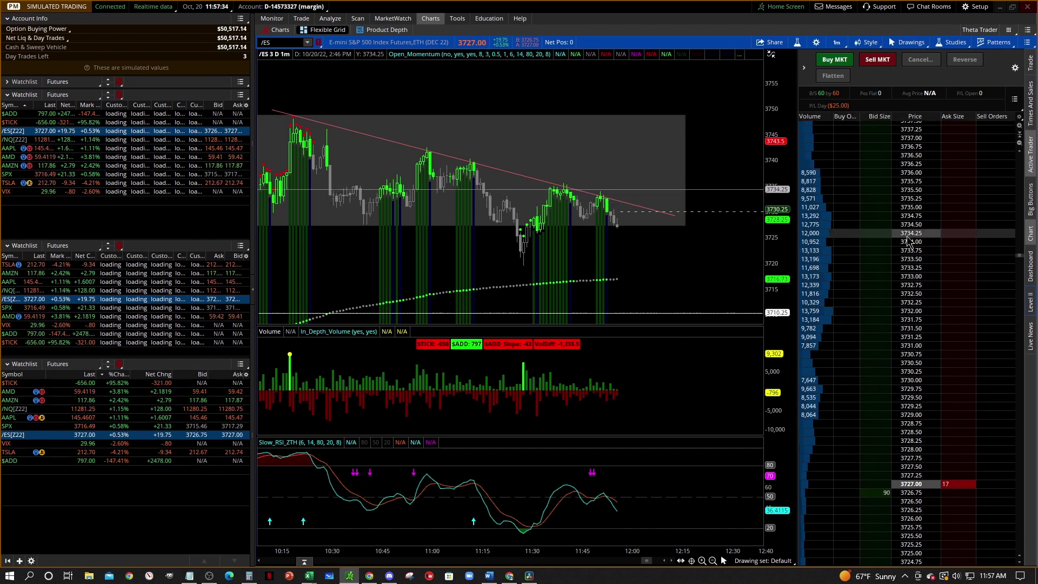
scroll(892, 227, "down", 5)
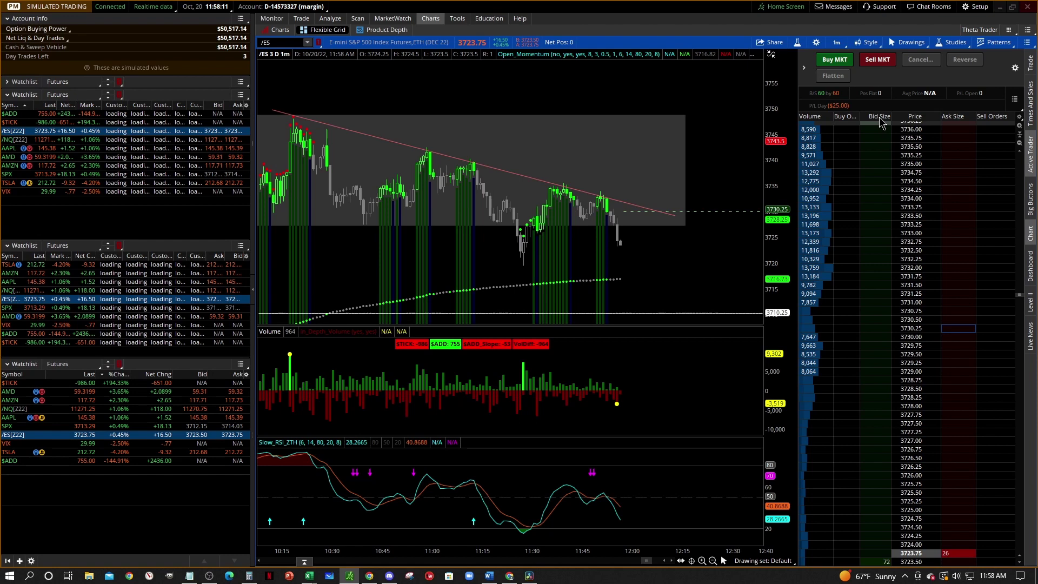
left_click(959, 239)
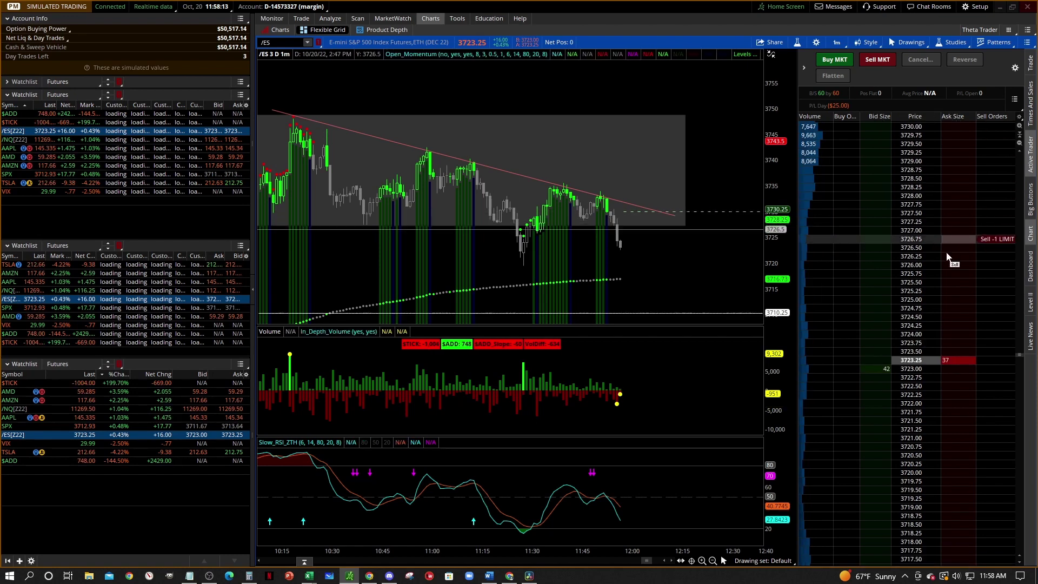
left_click_drag(959, 255, 965, 340)
left_click(887, 343)
left_click_drag(883, 338, 887, 312)
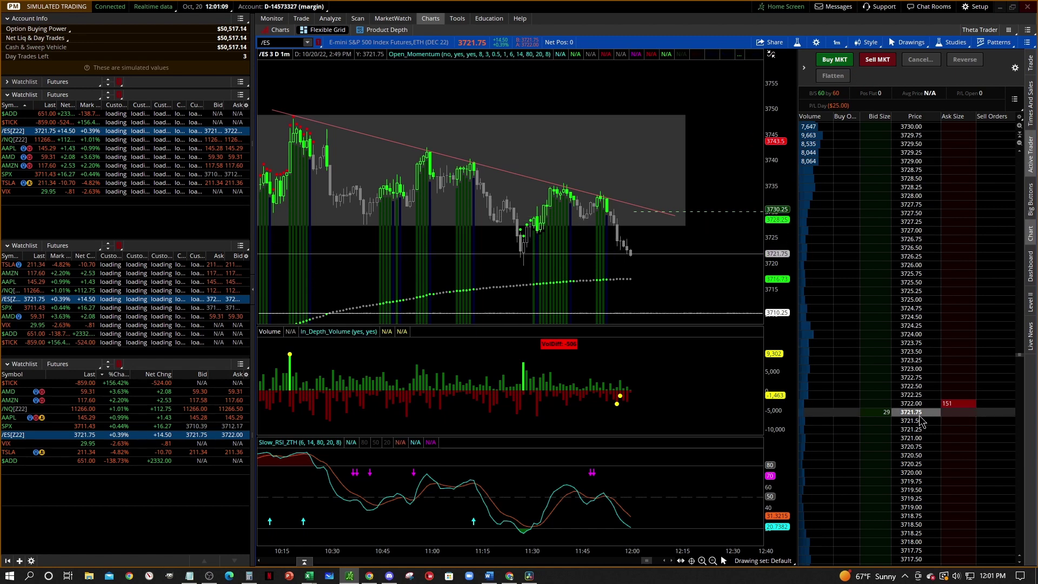
Preview one-contract limit orders in the ladder, a sell at 3717.50 and a buy at 3714.00, without sending them.
left_click(874, 60)
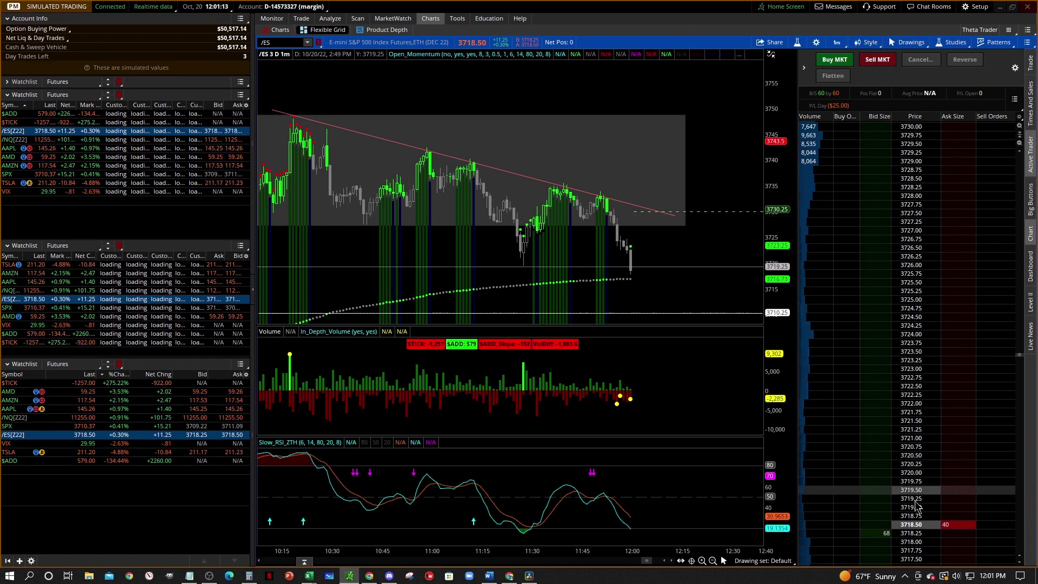
scroll(919, 437, "down", 3)
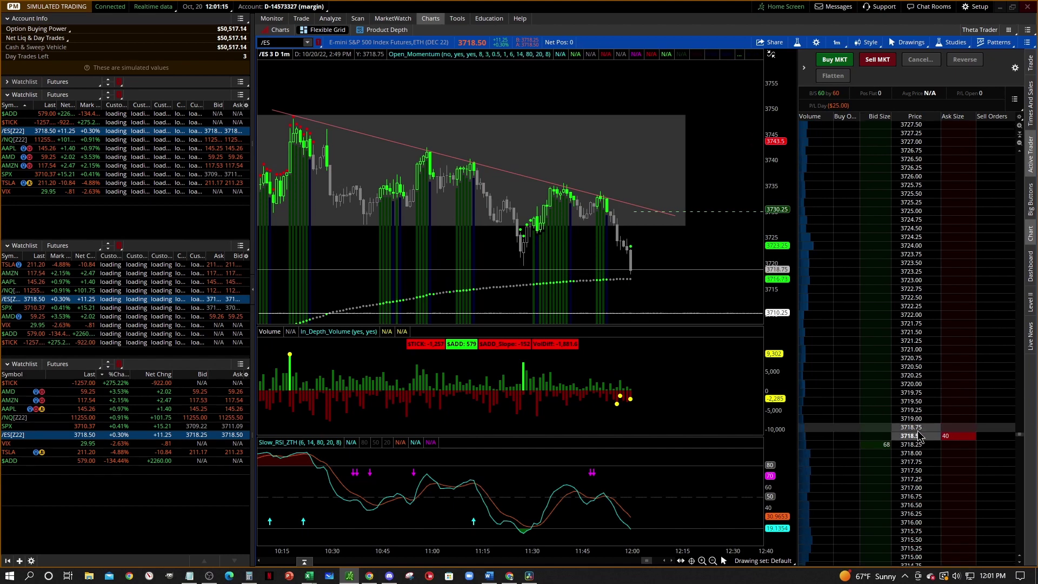
left_click(957, 472)
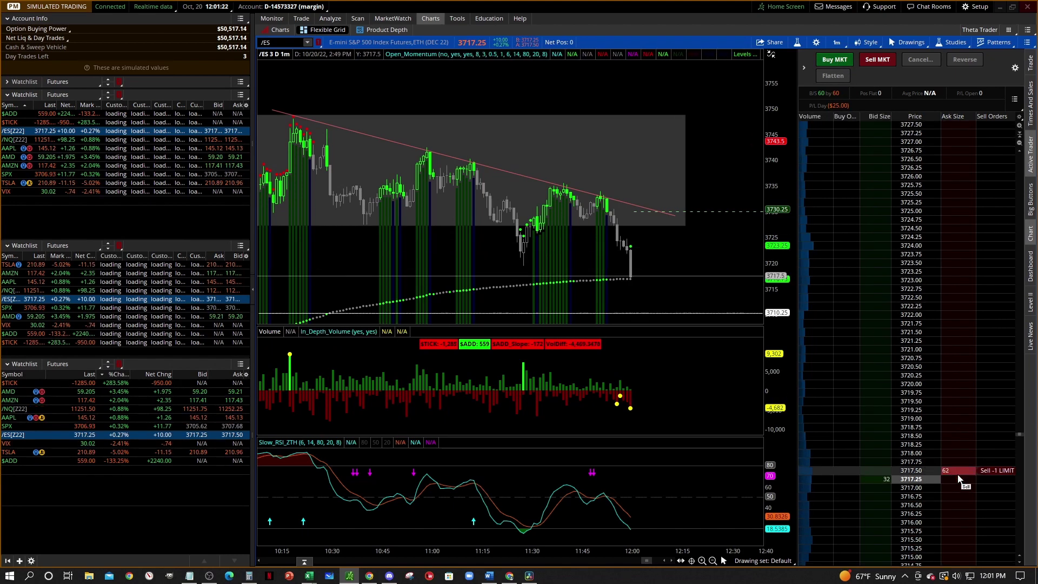
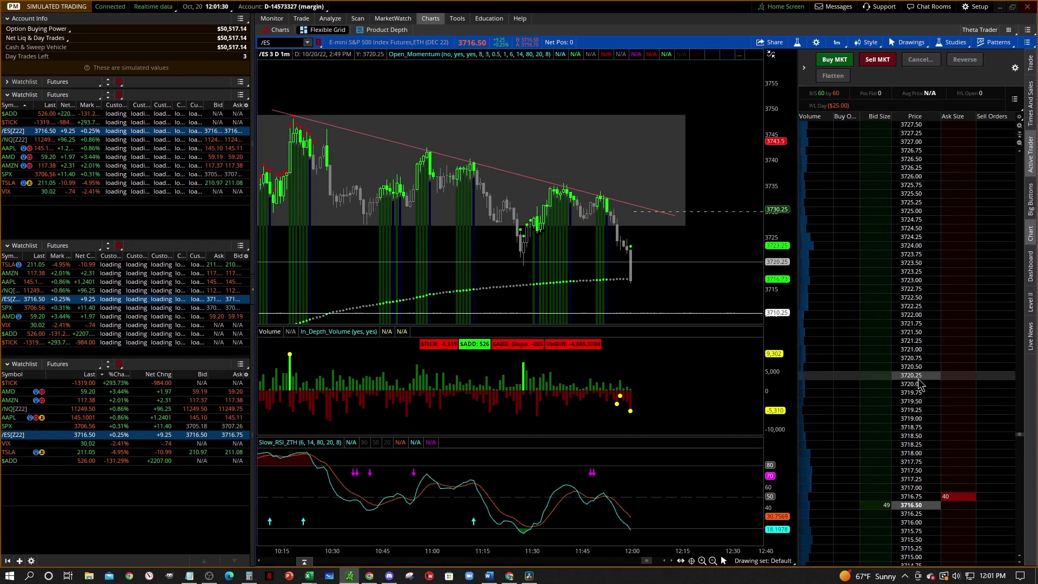
scroll(908, 411, "down", 2)
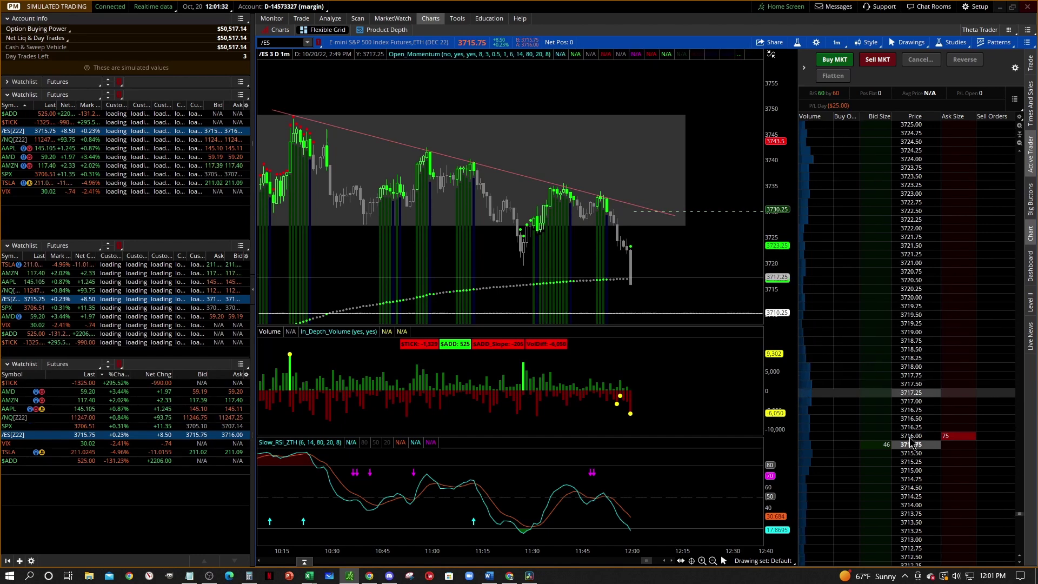
scroll(898, 452, "down", 4)
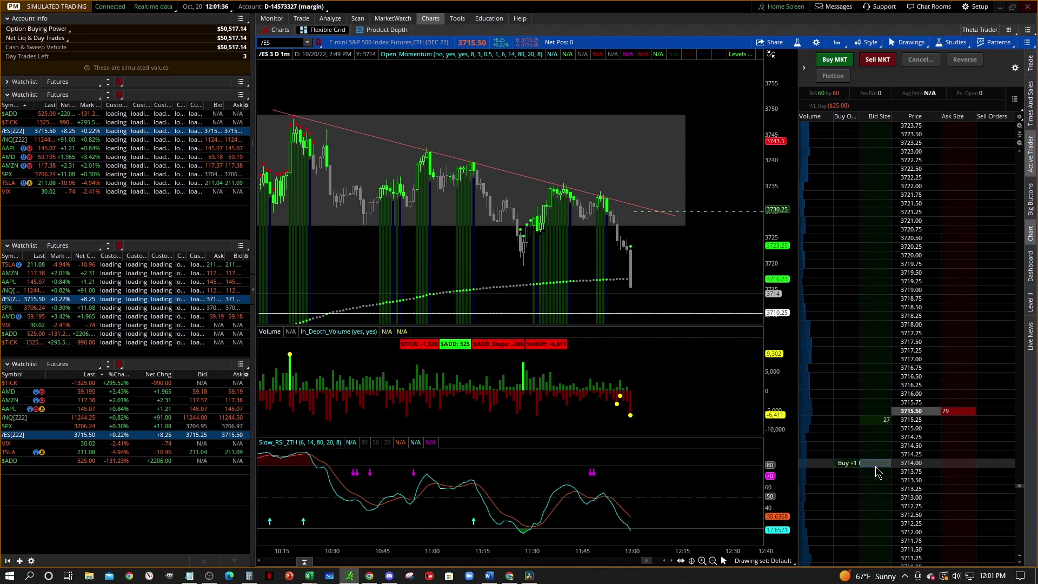
left_click(876, 466)
left_click(1025, 433)
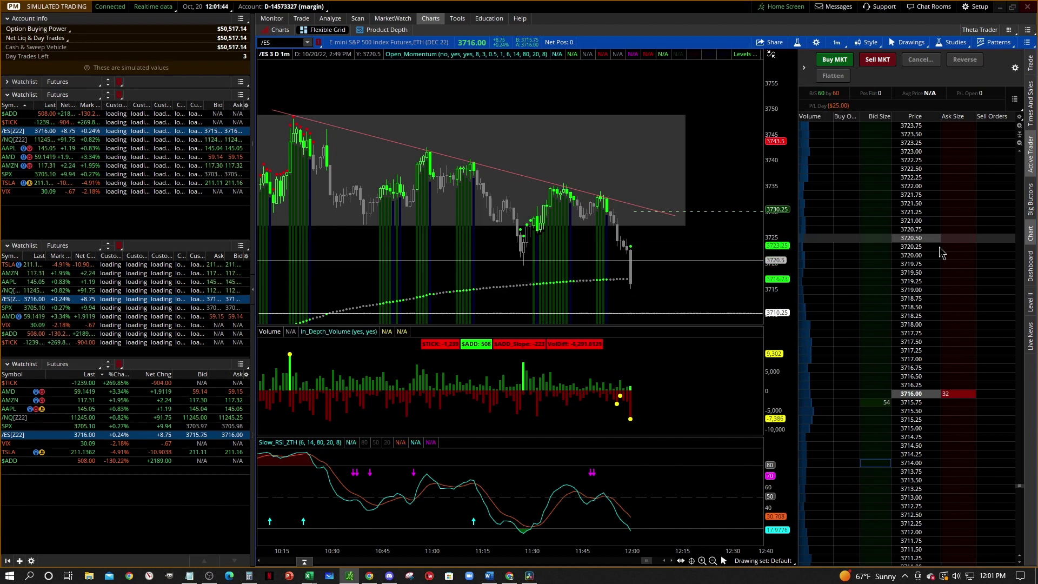
With the order-entry section expanded, place a one-contract buy limit order at 3714.25 in the ladder and cancel it.
left_click(804, 70)
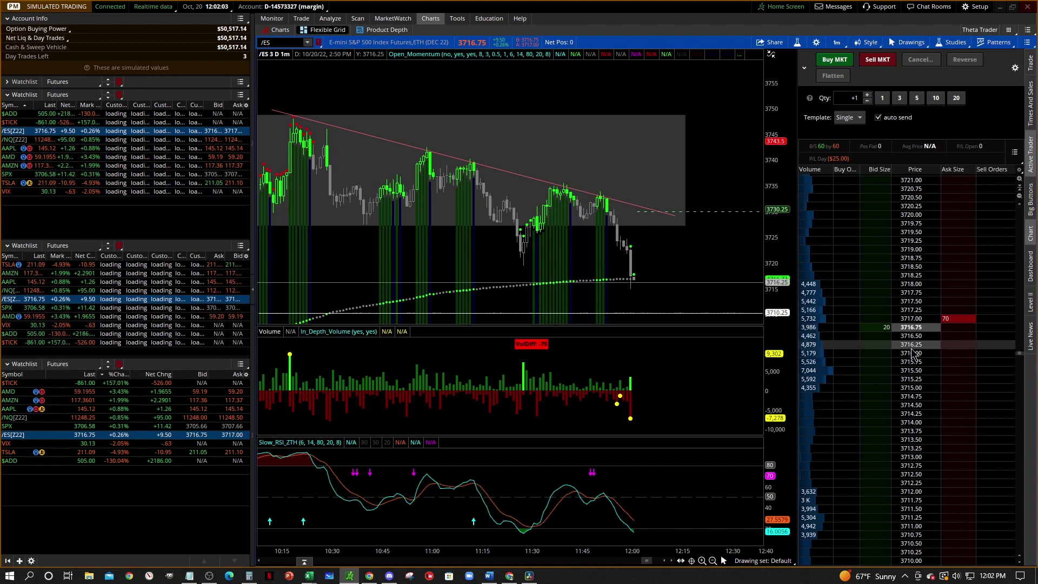
left_click(885, 414)
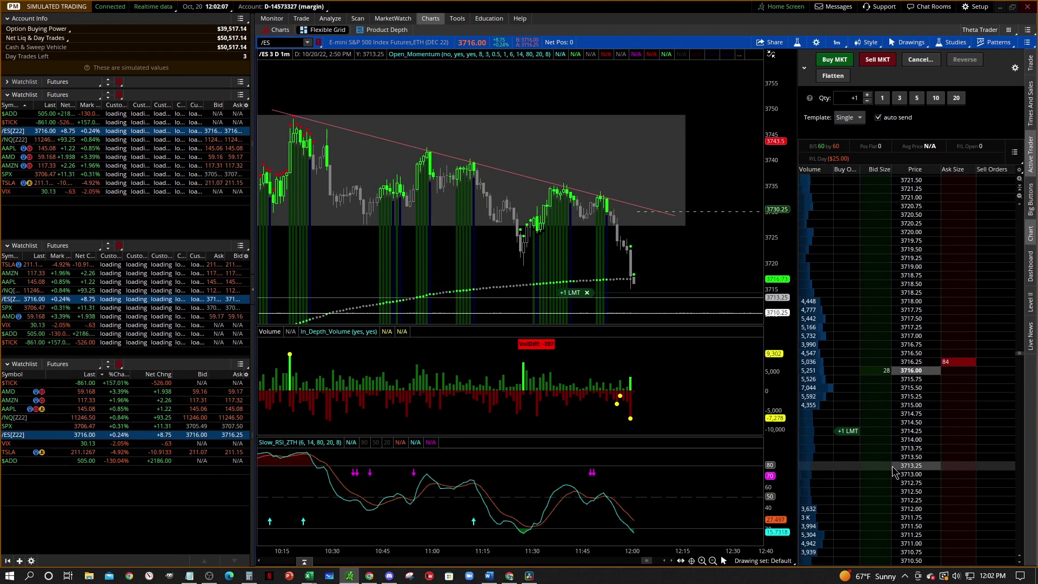
left_click(847, 432)
Place a one-contract sell limit order at 3718.00 in the ladder and cancel it.
left_click(953, 320)
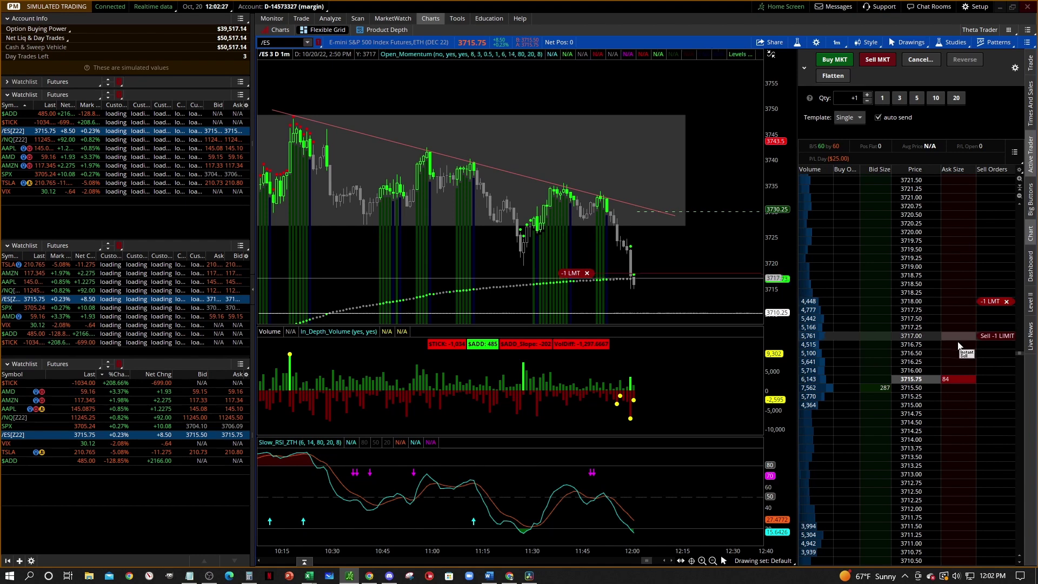
left_click(1007, 303)
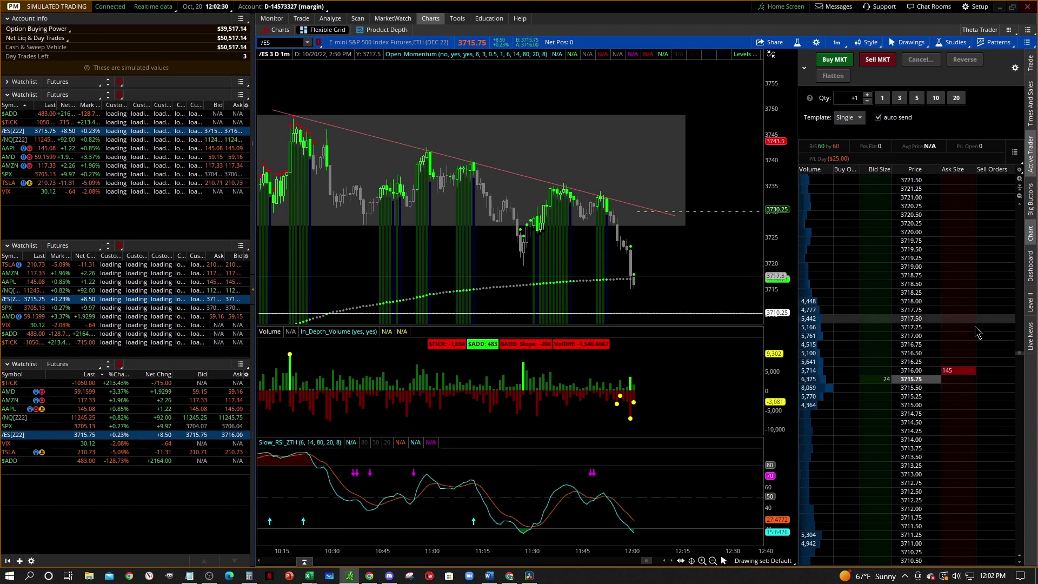
Place a one-contract sell stop order at 3713.75 in the ladder and cancel it.
left_click(957, 440)
left_click(958, 449)
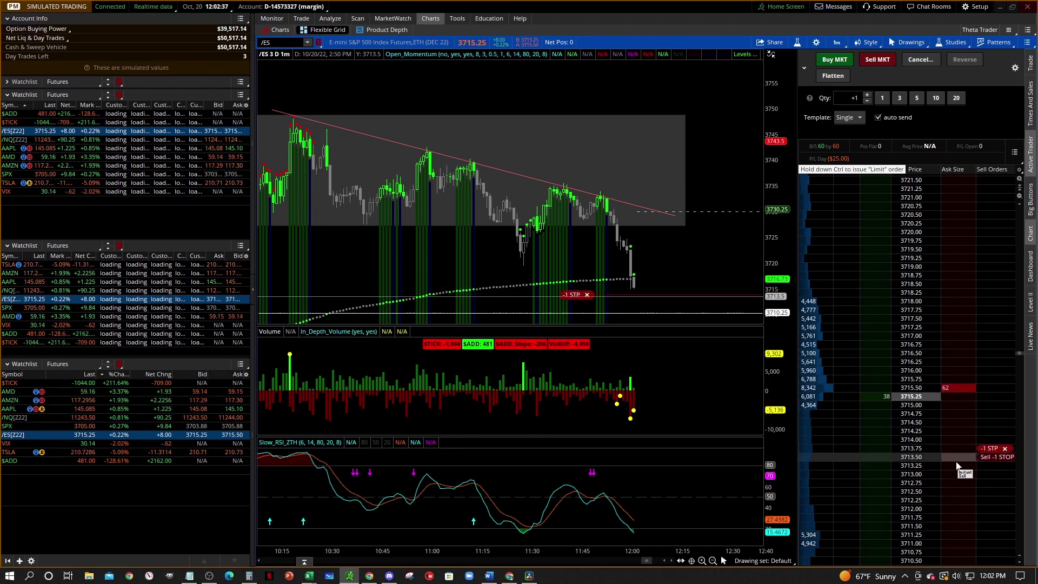
left_click(1002, 450)
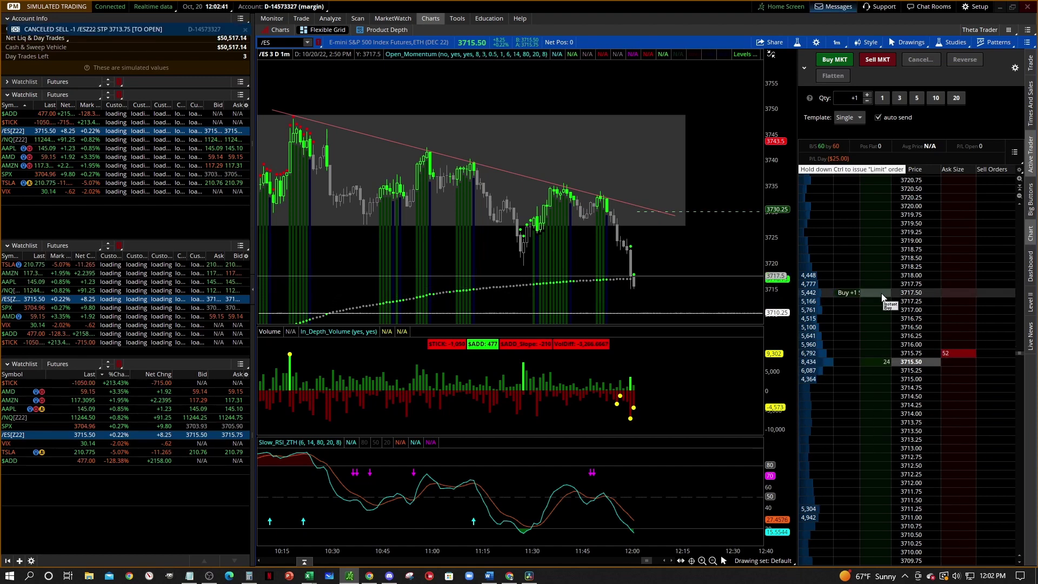
Widen the ladder's Buy Orders column so its full heading fits.
left_click(863, 310)
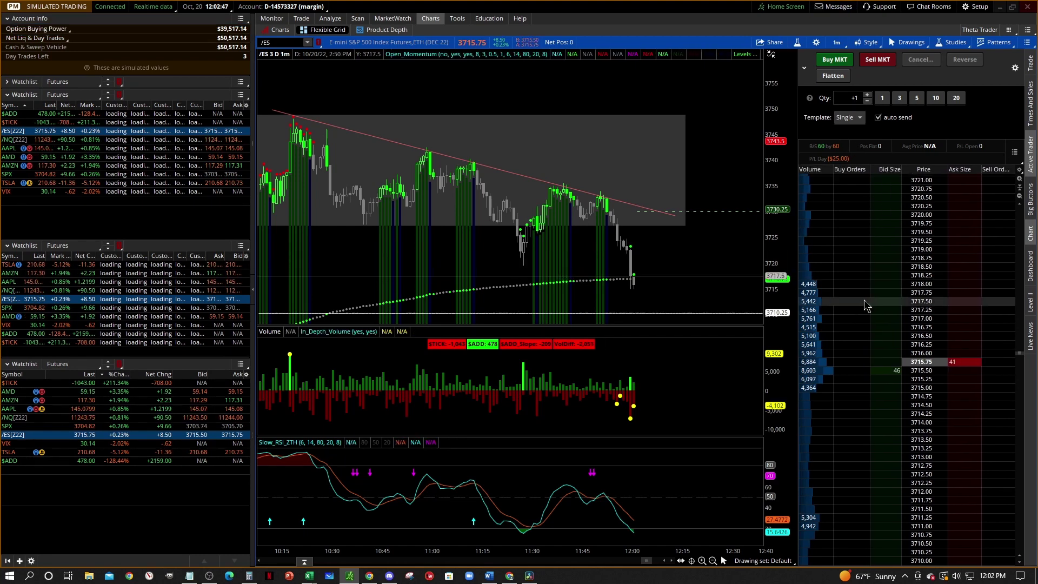
left_click(865, 306)
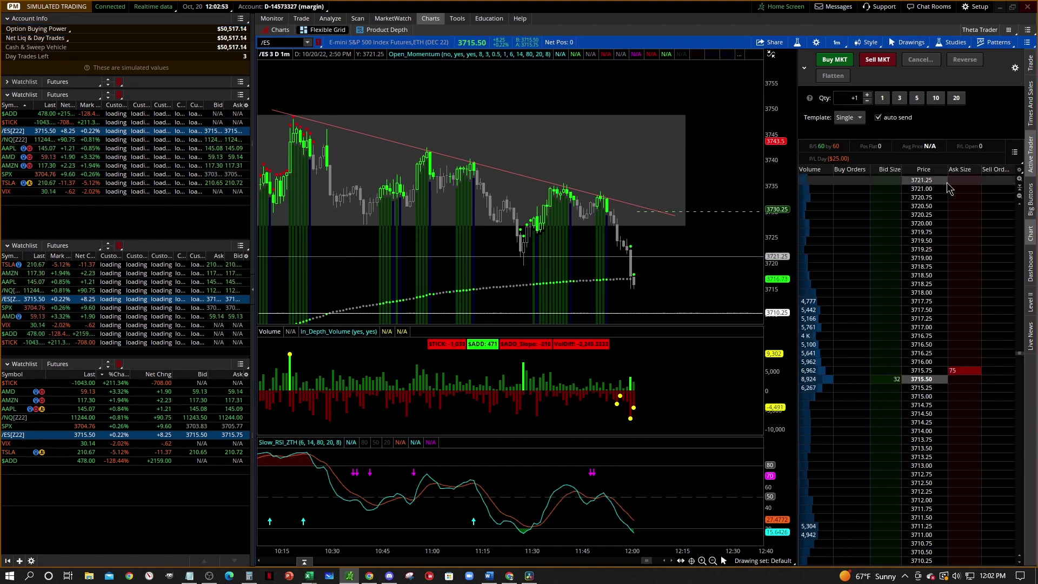
Add the P/L Open column to the ladder, placed between Buy Orders and Bid Size.
left_click(1020, 173)
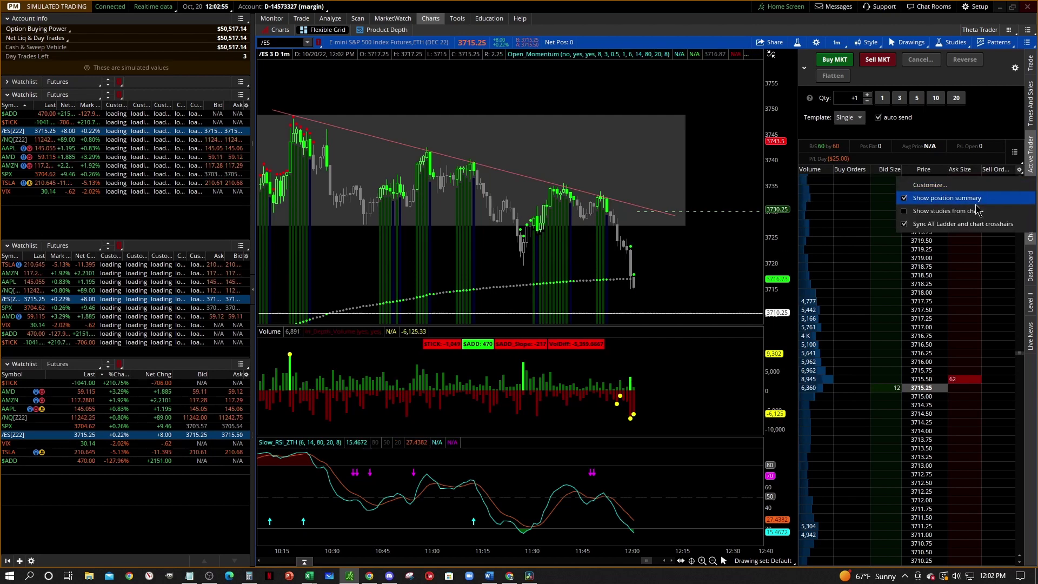
left_click(911, 186)
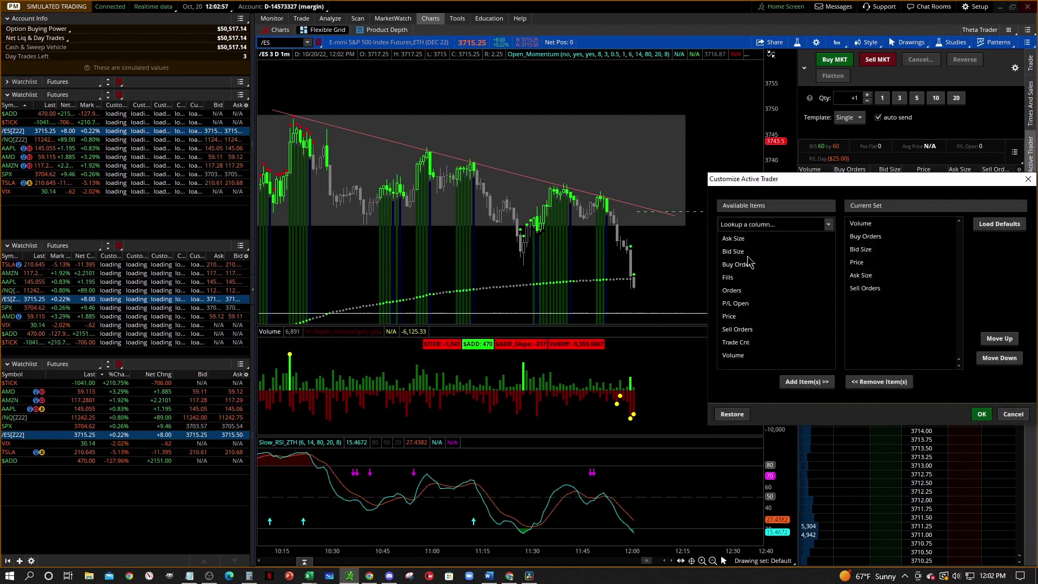
left_click(741, 305)
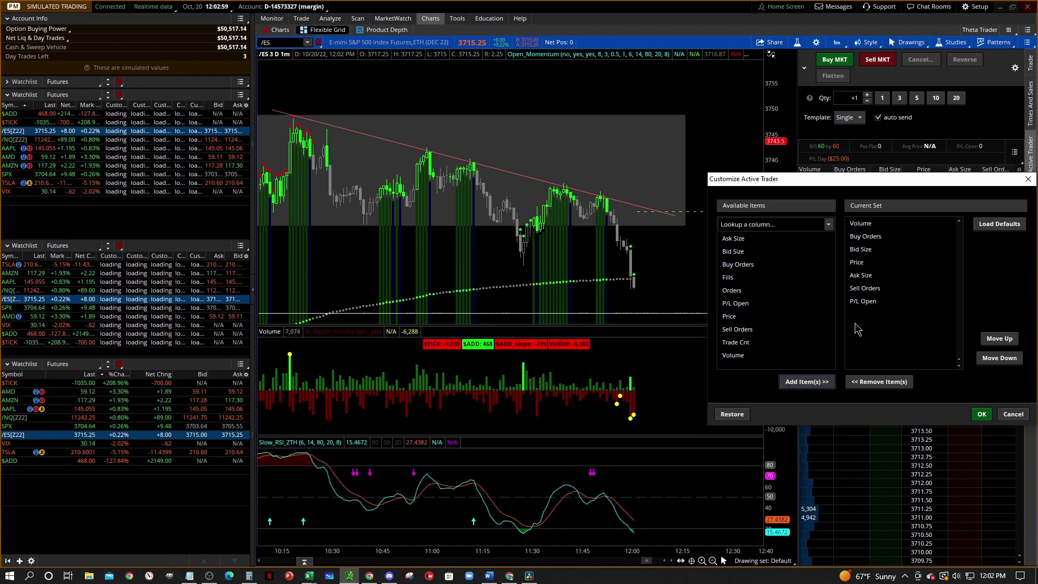
left_click(999, 339)
left_click(999, 339)
left_click(999, 339)
left_click(999, 339)
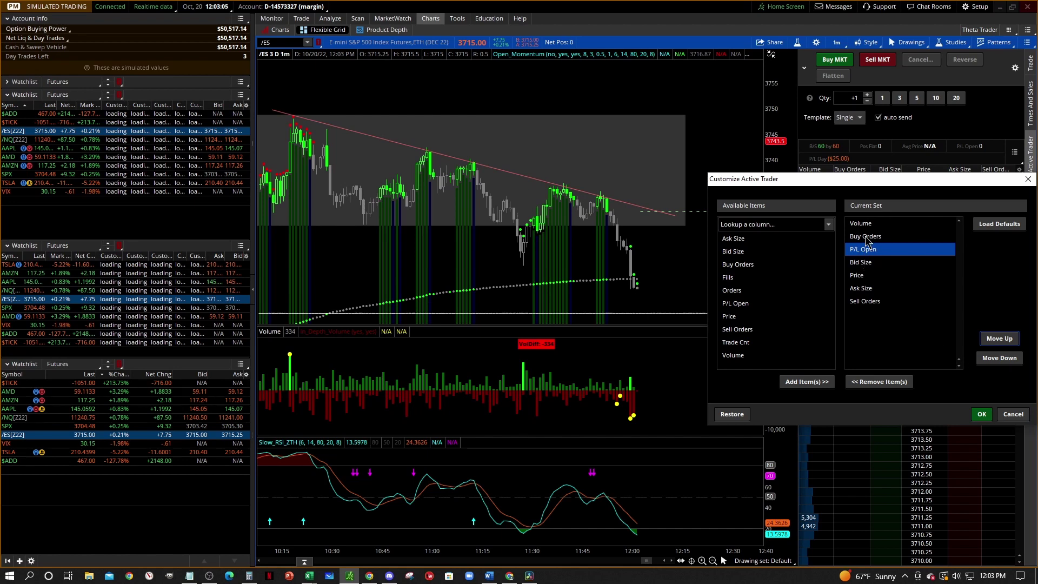
left_click(984, 415)
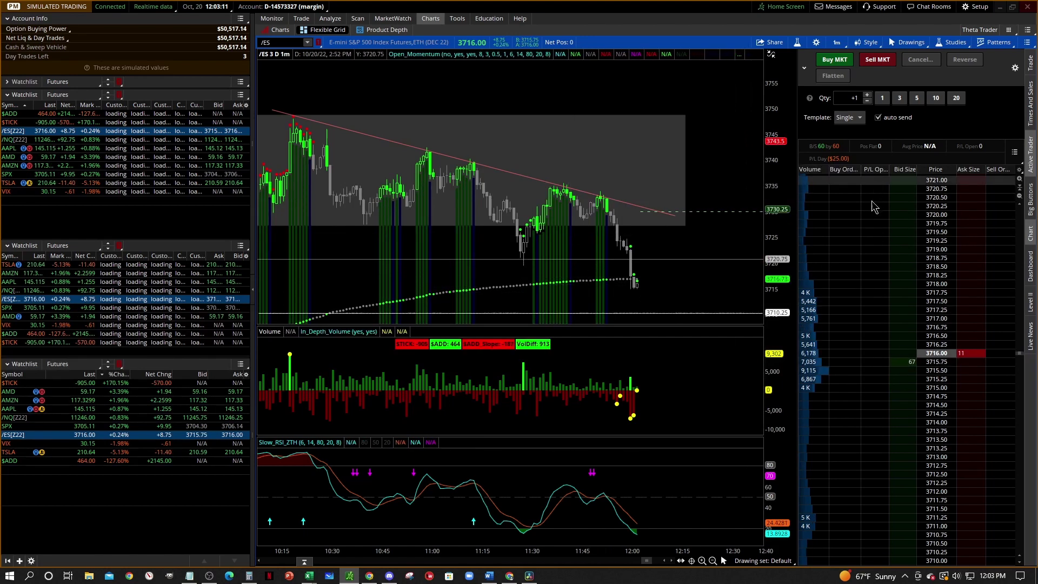
Set the order quantity to 4, buy four /ES contracts at market and close the position with a market sell.
left_click(867, 95)
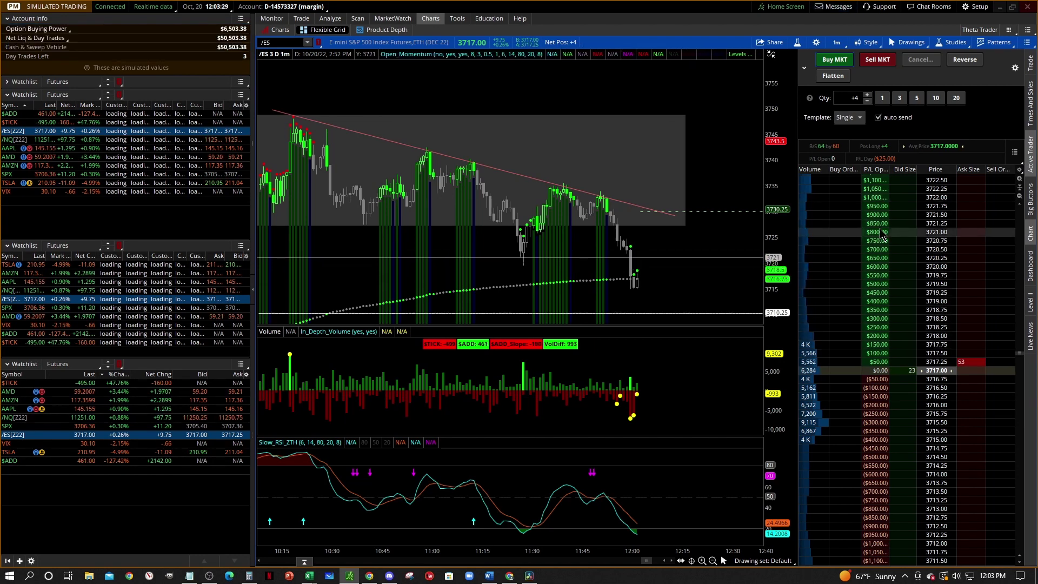
left_click(962, 302)
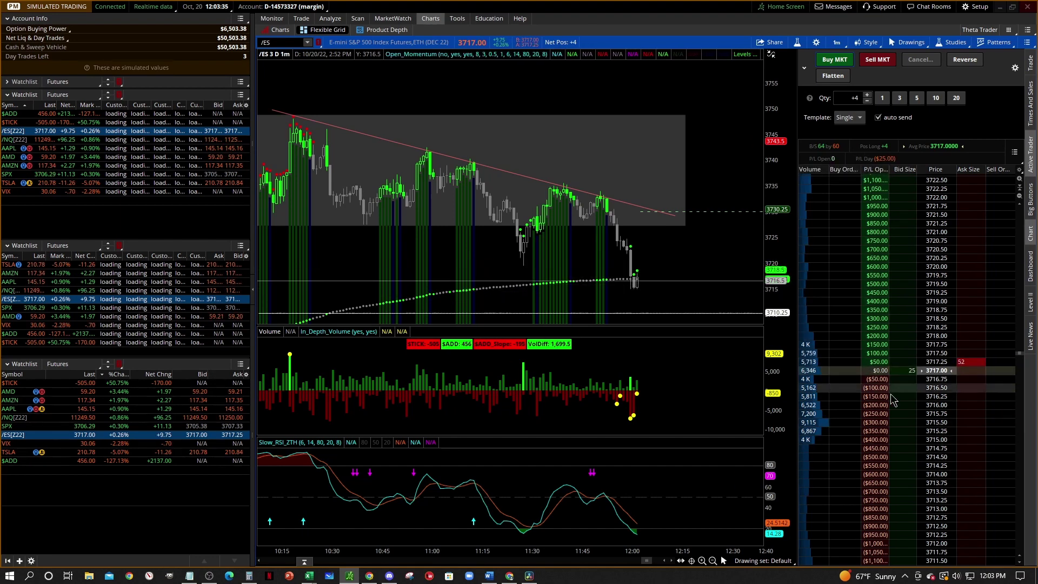
left_click(878, 60)
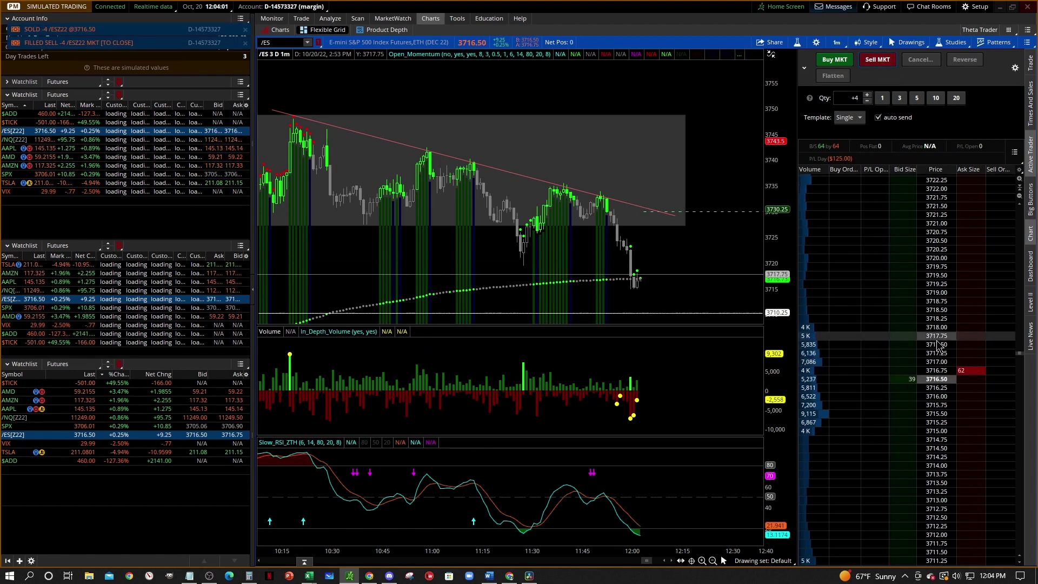
Review the available order templates, such as OCO and TRG w/ bracket, leaving Single selected.
left_click(858, 120)
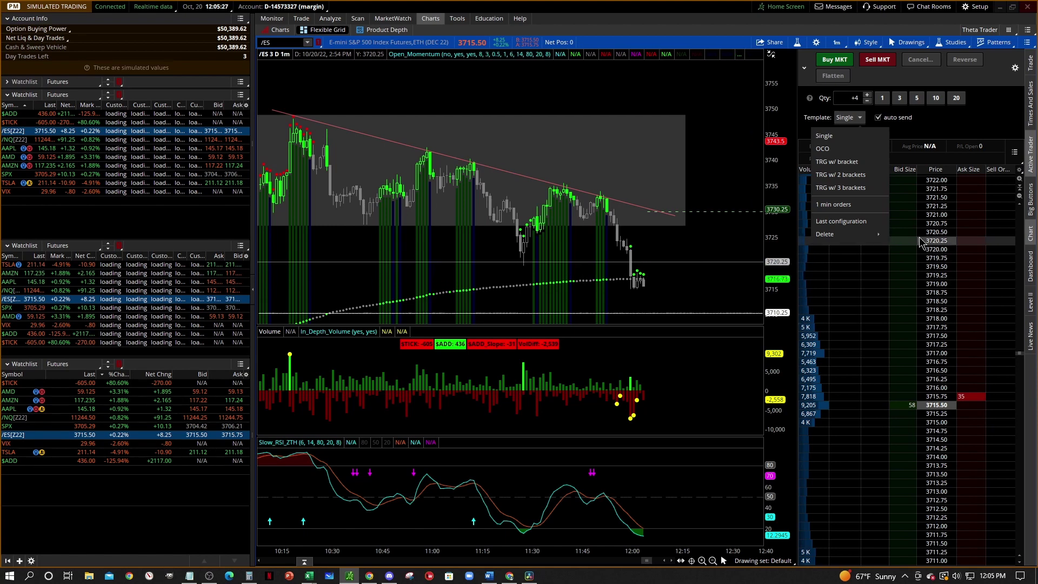
left_click(934, 134)
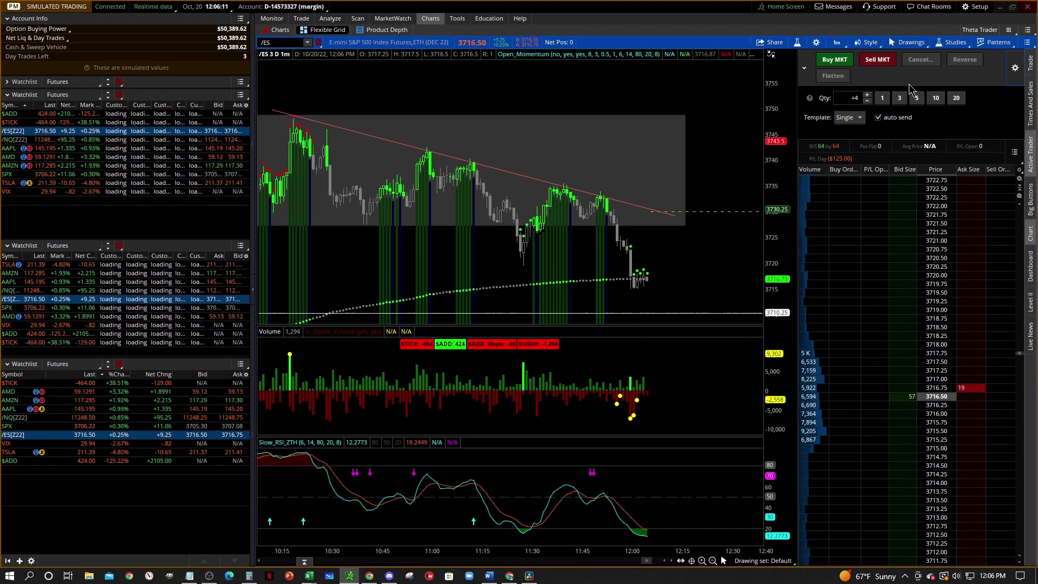
Add the Buy Bid, Buy Ask, Sell Ask and Sell Bid buttons to the Active Trader button set and apply.
left_click(1015, 68)
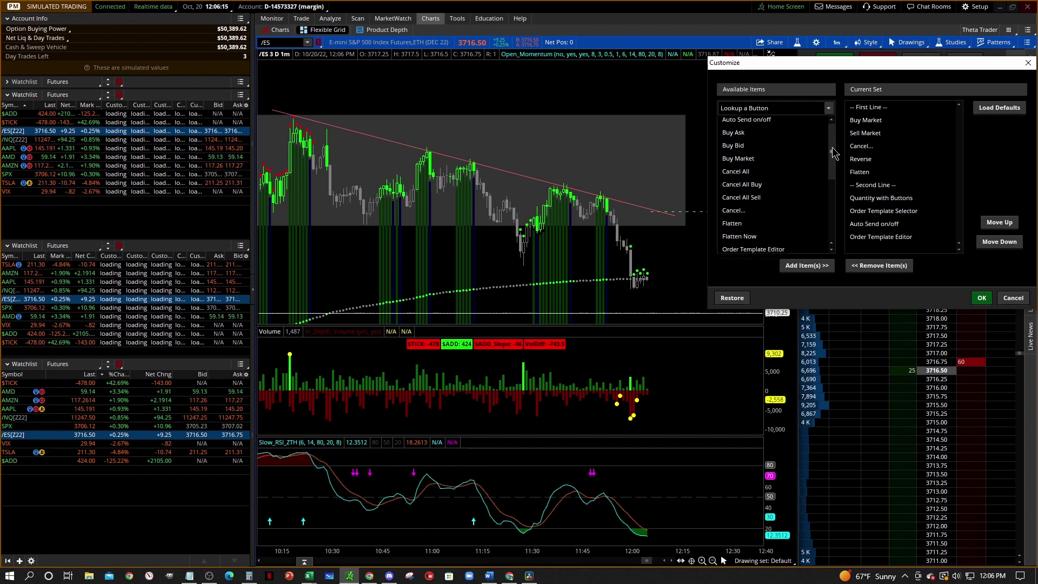
left_click_drag(833, 154, 833, 149)
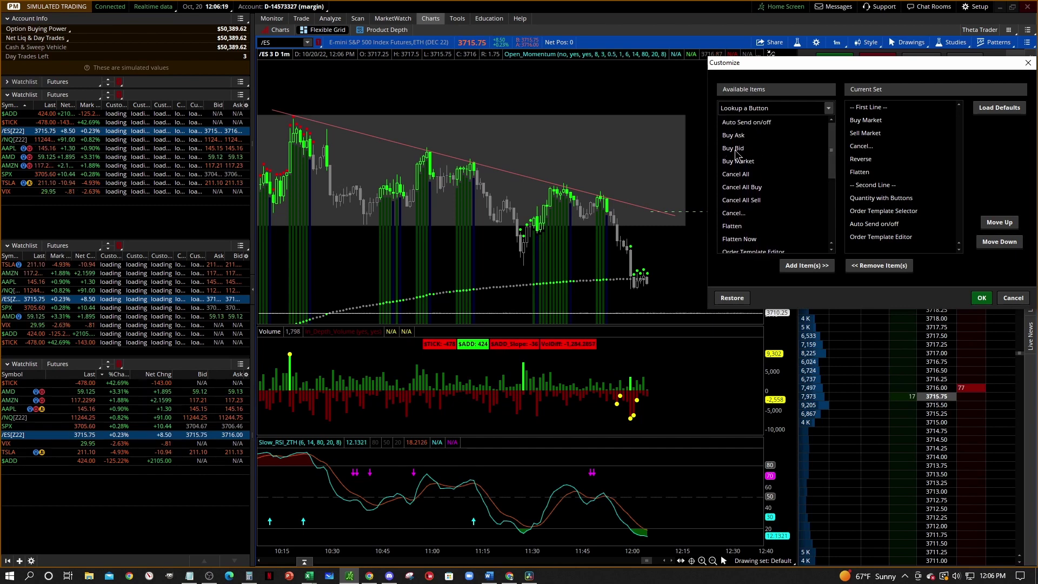
left_click(806, 266)
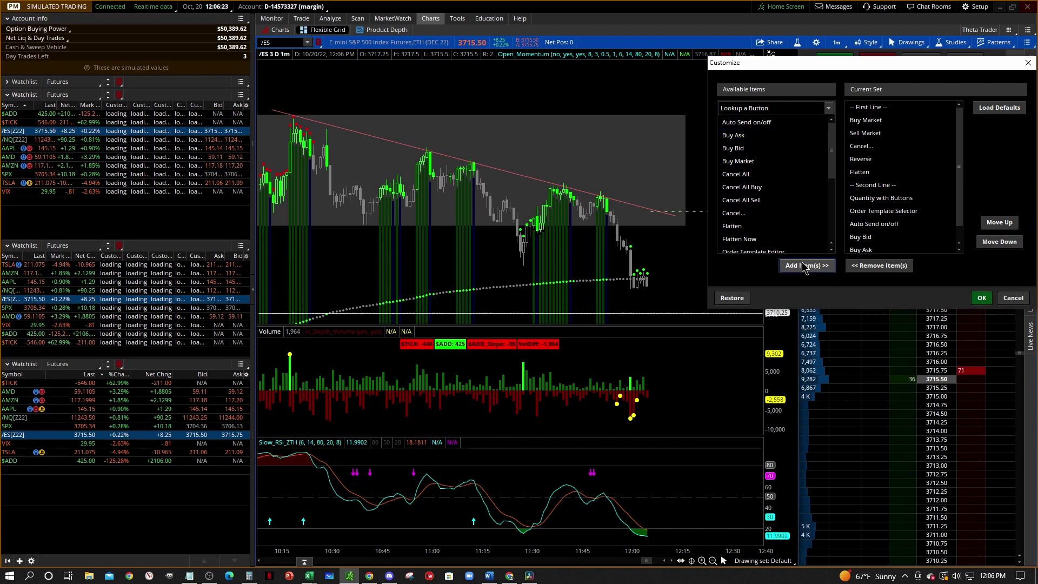
left_click_drag(833, 148, 838, 209)
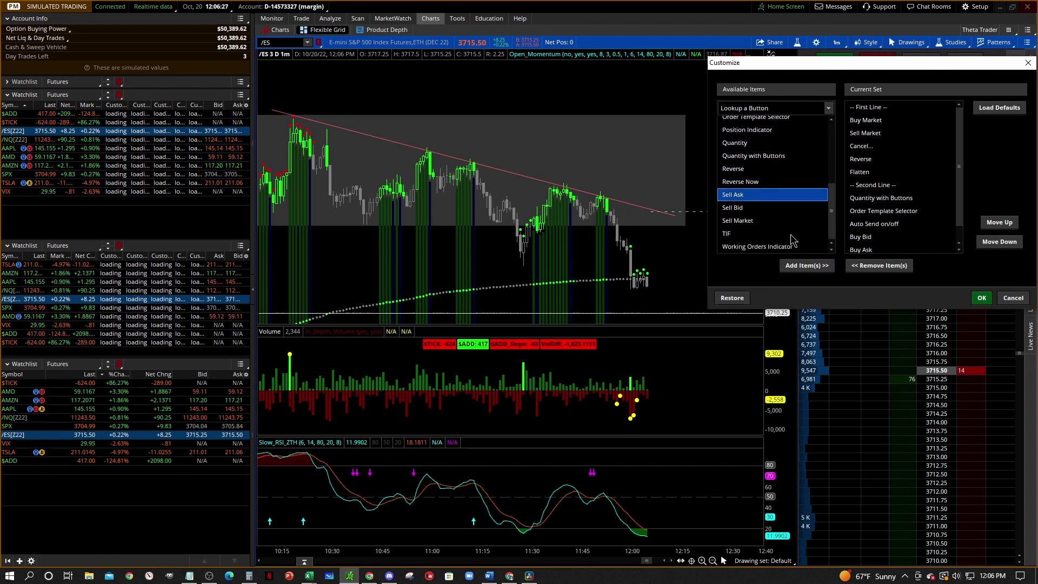
left_click(806, 266)
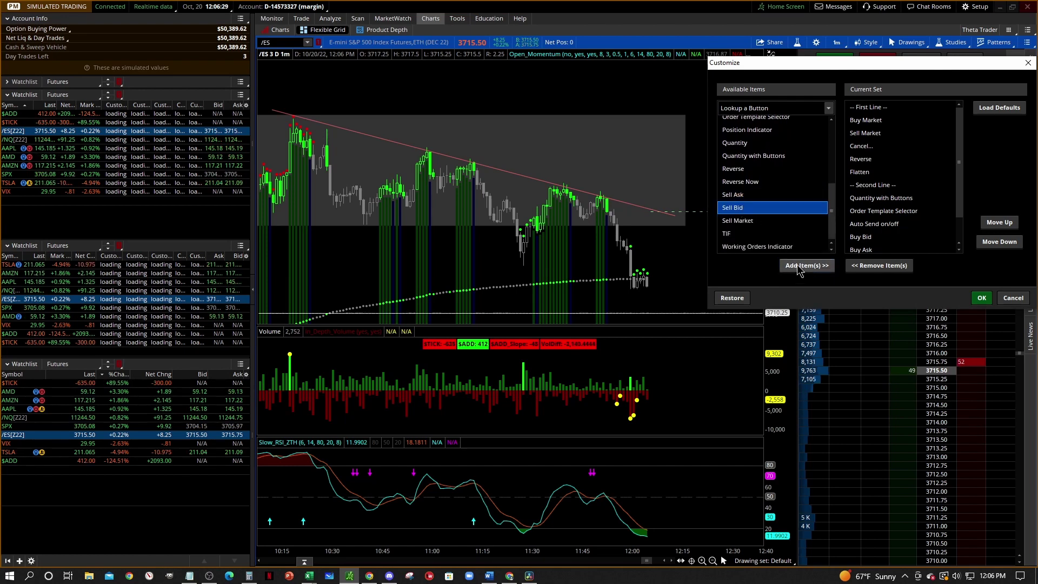
left_click(981, 298)
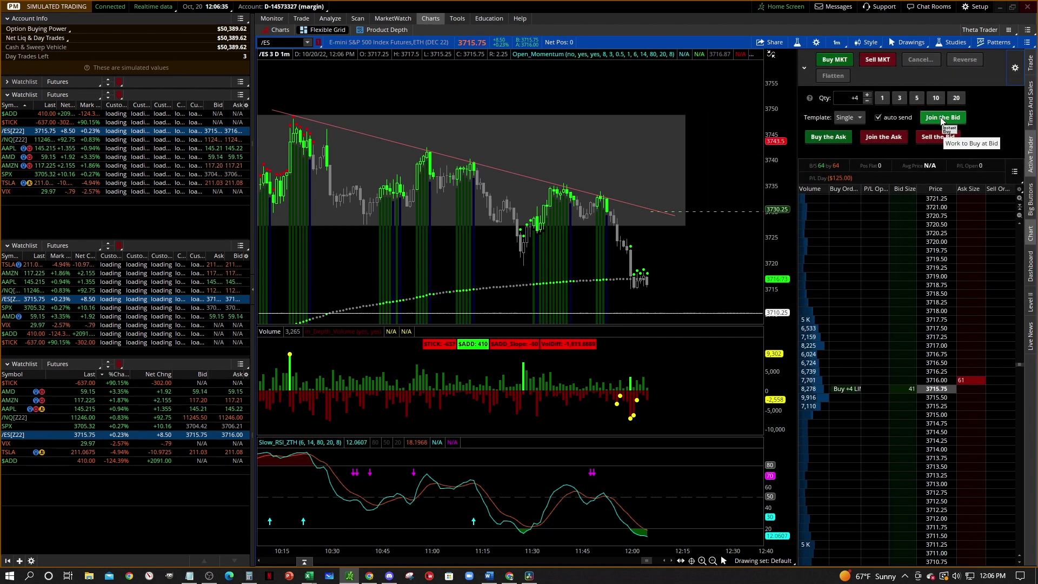
Reopen the button customization and move Buy Bid up to the first line, directly below Cancel.
left_click(1015, 68)
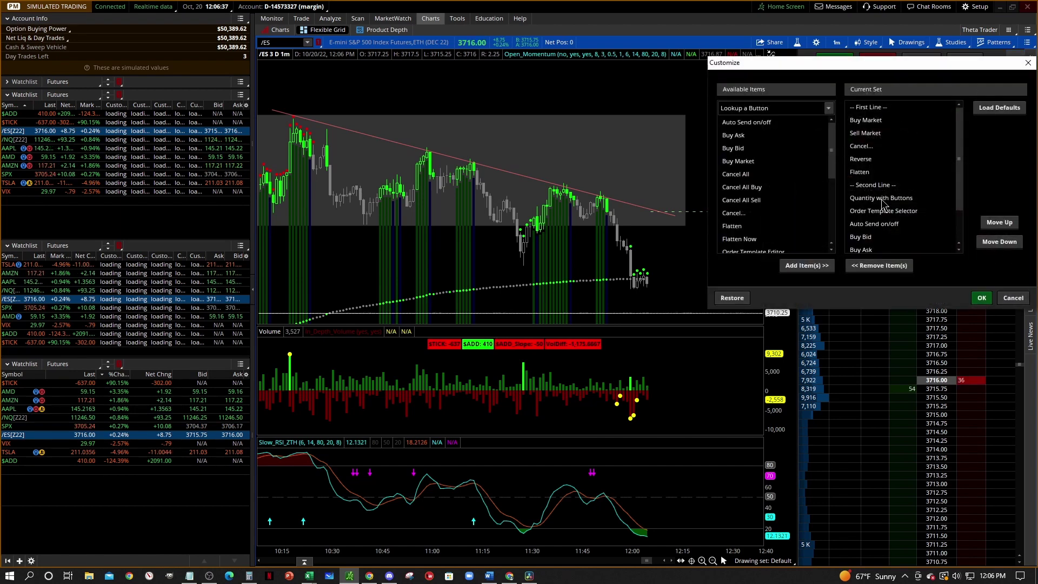
scroll(914, 227, "down", 1)
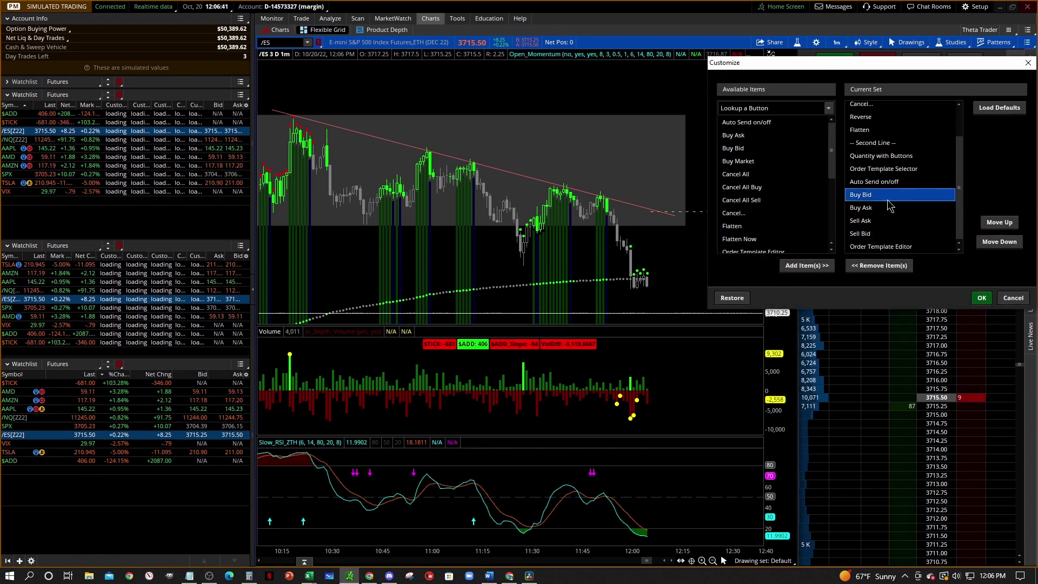
left_click(1000, 222)
left_click(1000, 222)
left_click(1000, 222)
left_click(1000, 222)
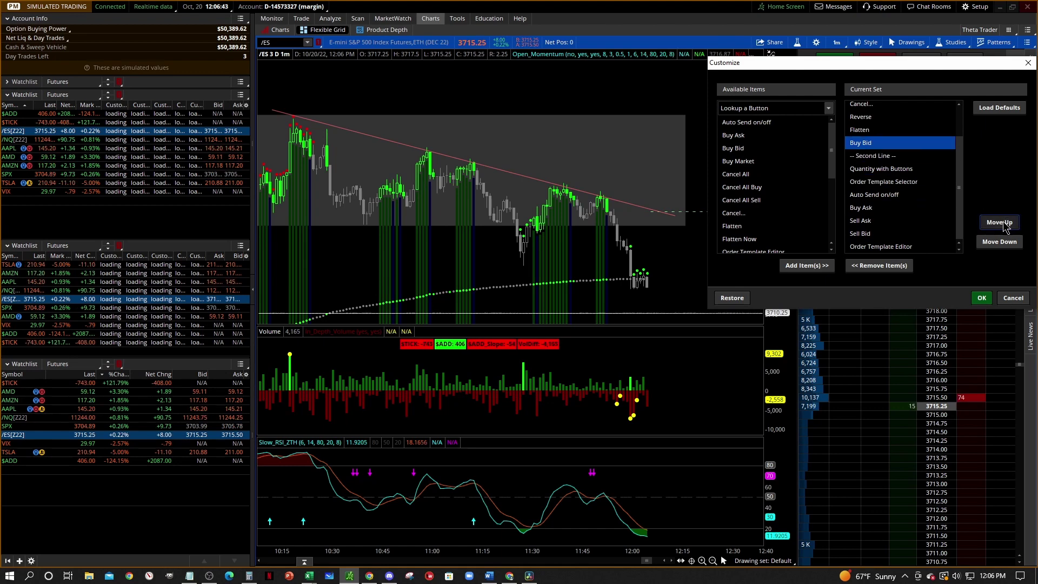
left_click(1000, 222)
left_click(1000, 222)
Move the Buy Ask button up to the first line, directly below Buy Bid.
left_click(886, 207)
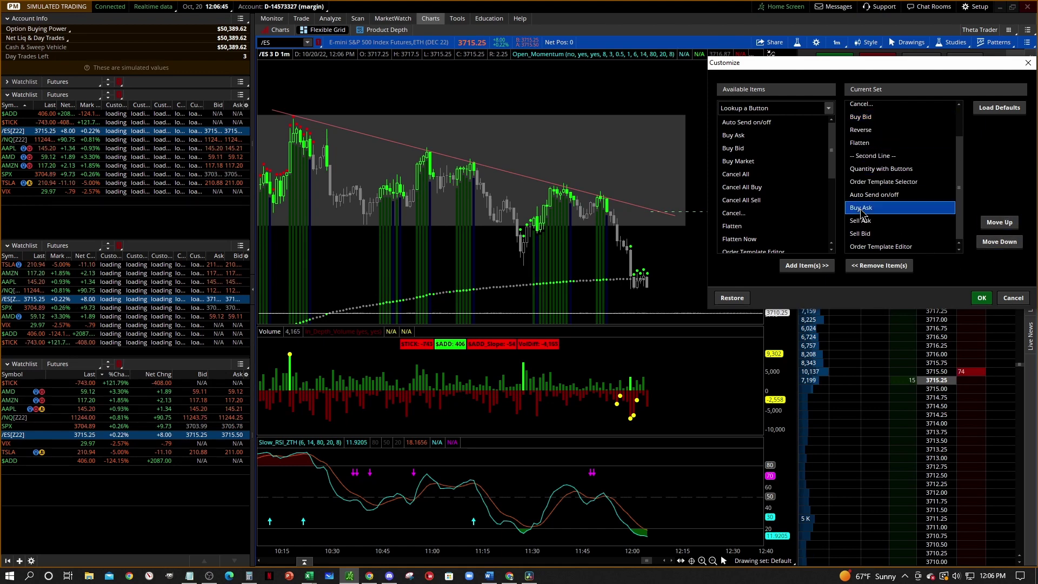
left_click(999, 222)
left_click(999, 222)
left_click(999, 222)
left_click(999, 223)
left_click(999, 222)
left_click(999, 222)
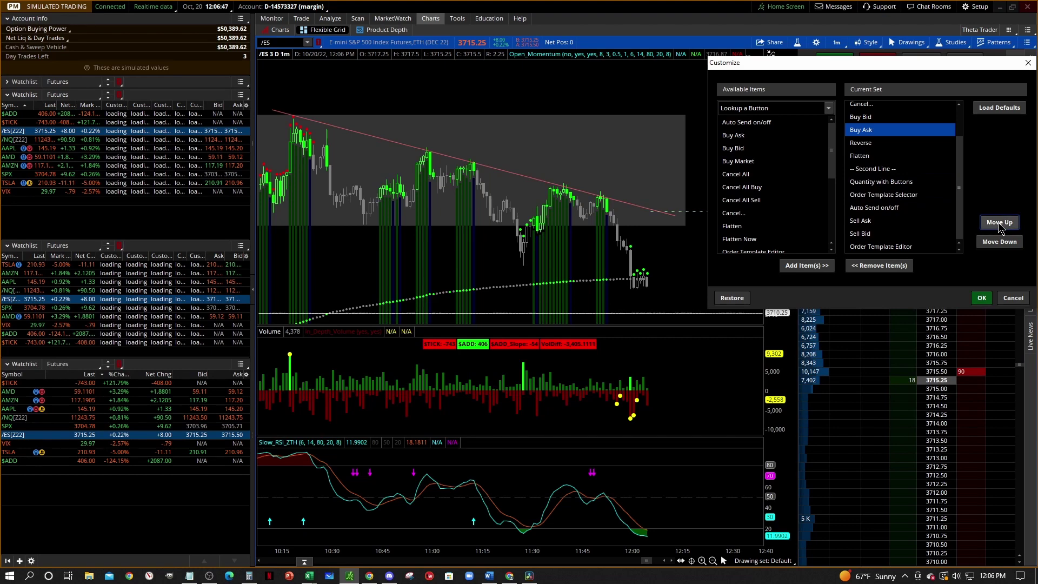
Move the Sell Ask button up to the first line, directly below Buy Ask.
left_click(860, 223)
left_click(999, 222)
left_click(999, 223)
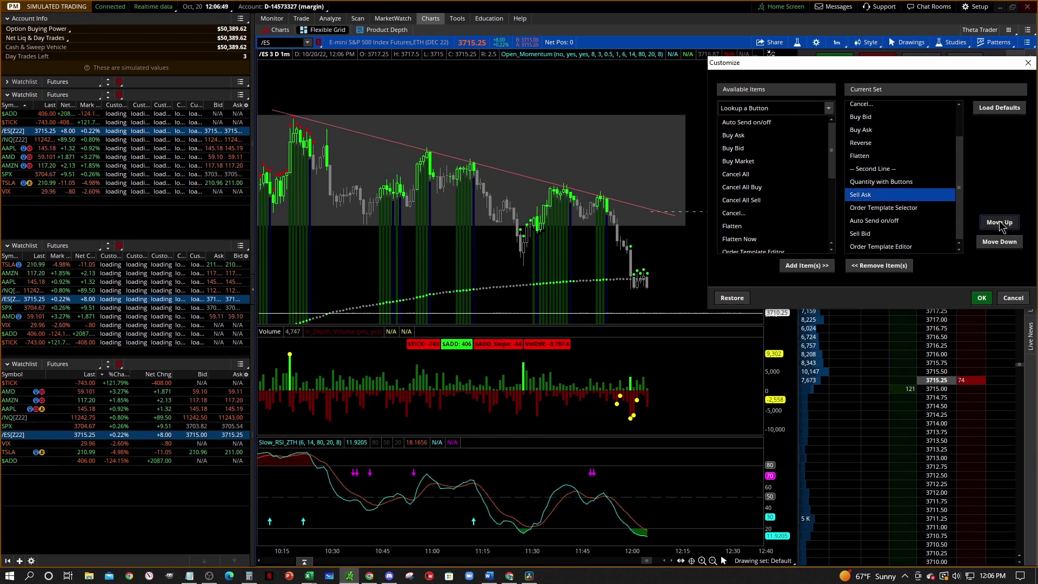
left_click(999, 222)
left_click(999, 223)
left_click(999, 223)
left_click(998, 222)
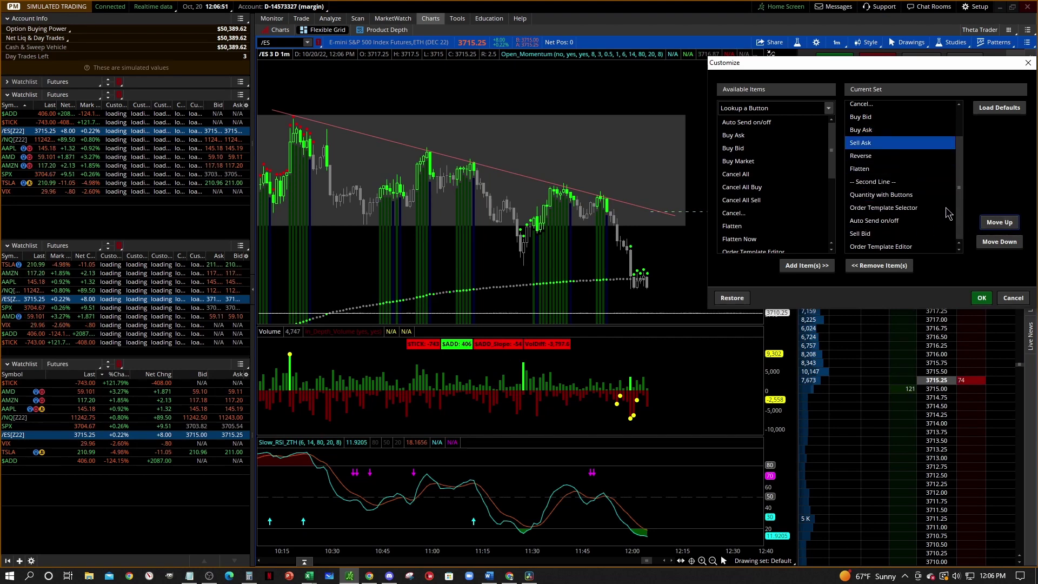
Move the Sell Bid button up to the first line, directly below Sell Ask, and apply the new button order.
left_click(925, 239)
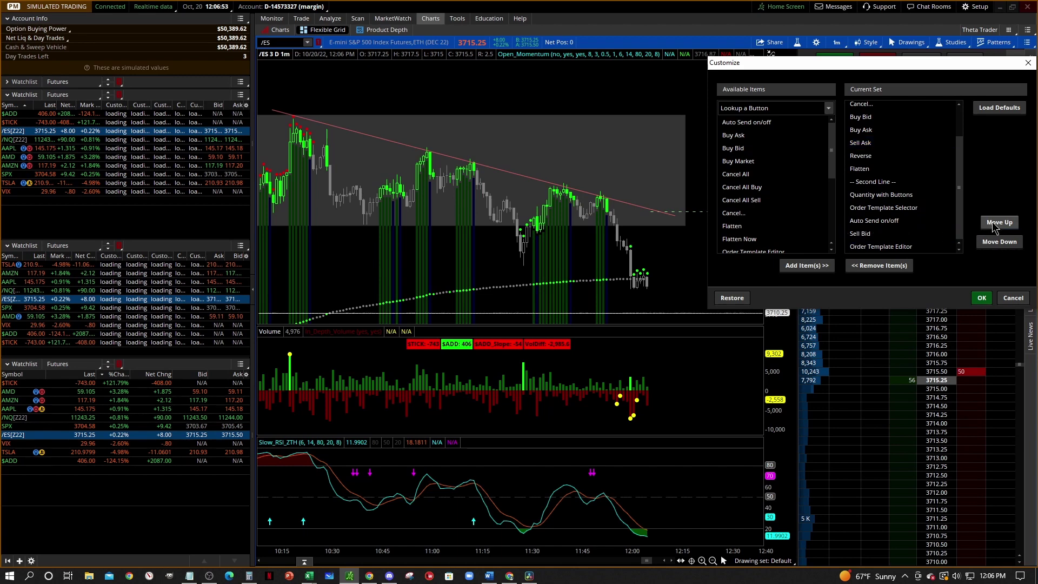
left_click(1011, 226)
left_click(1011, 226)
left_click(1011, 226)
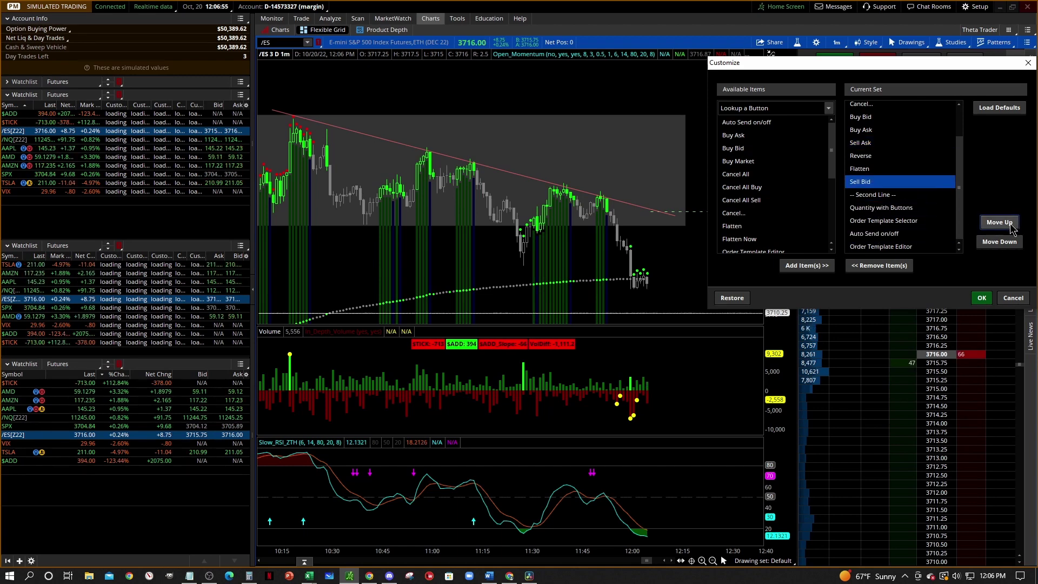
left_click(1011, 226)
left_click(1011, 226)
left_click(982, 298)
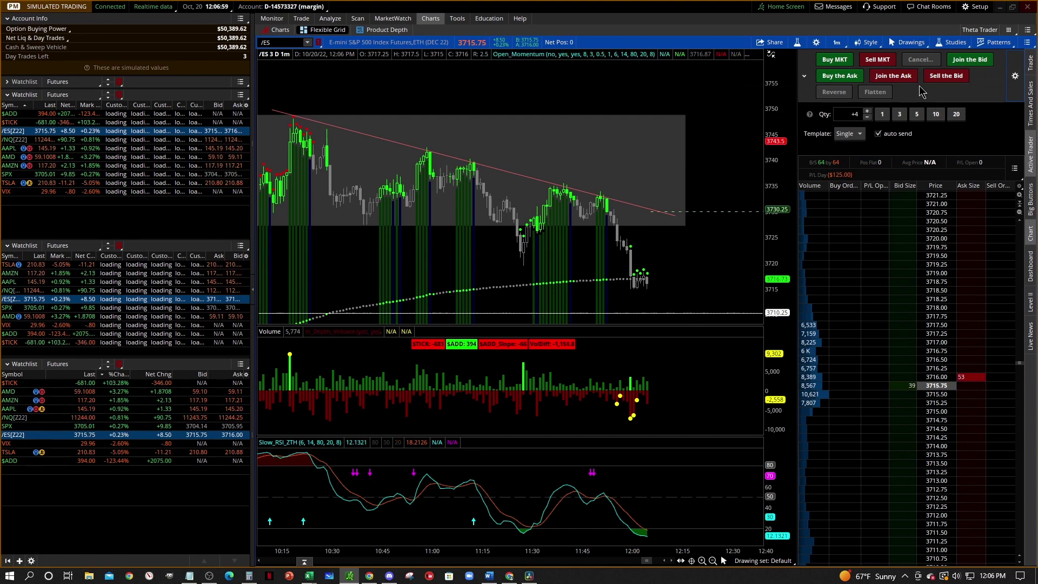
Move the Cancel button down so it sits between Sell Bid and Reverse, and apply the layout.
left_click(1015, 77)
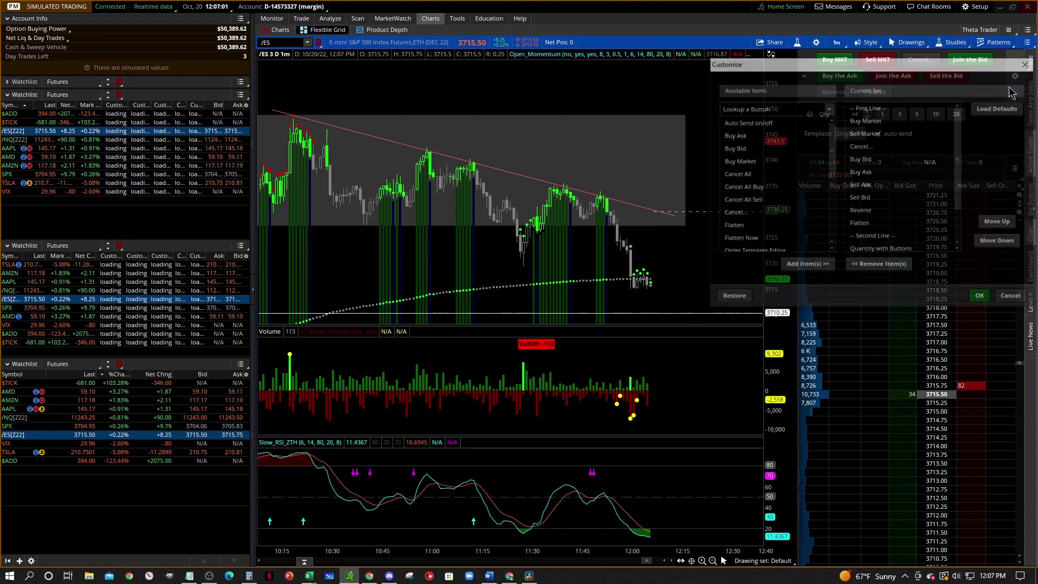
left_click(860, 146)
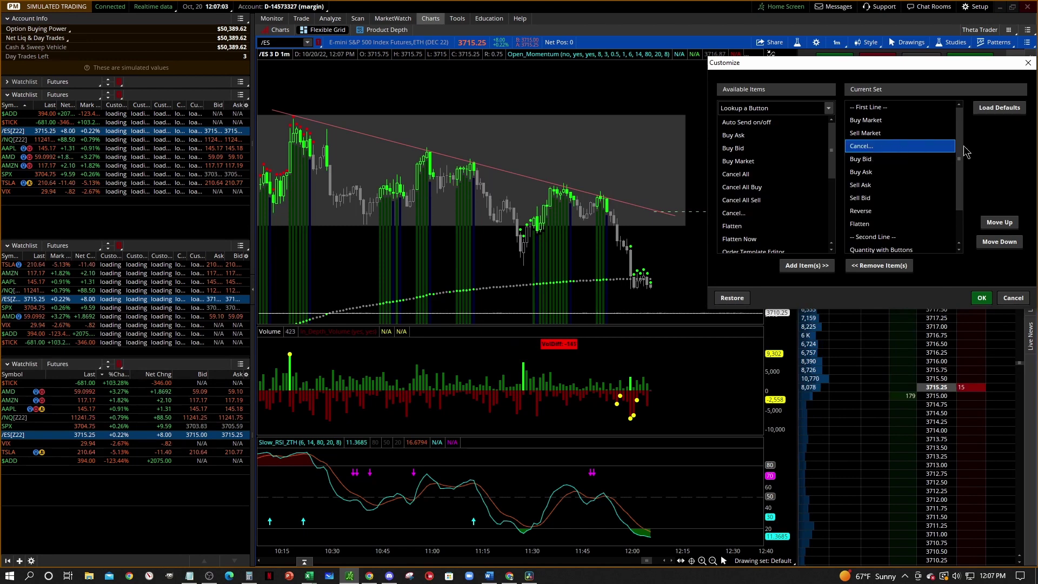
left_click(1002, 244)
left_click(1001, 243)
left_click(1001, 243)
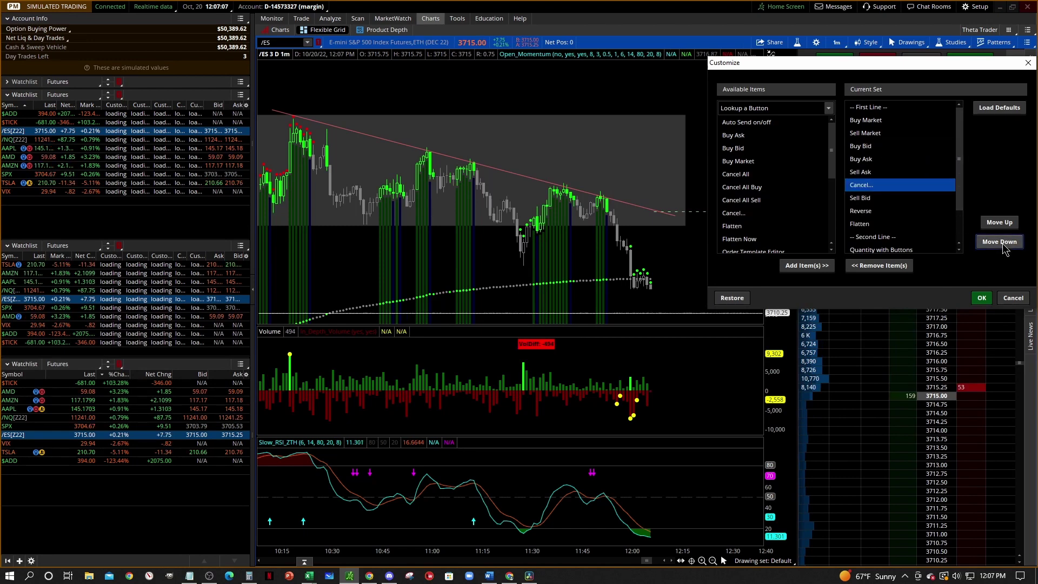
left_click(1002, 243)
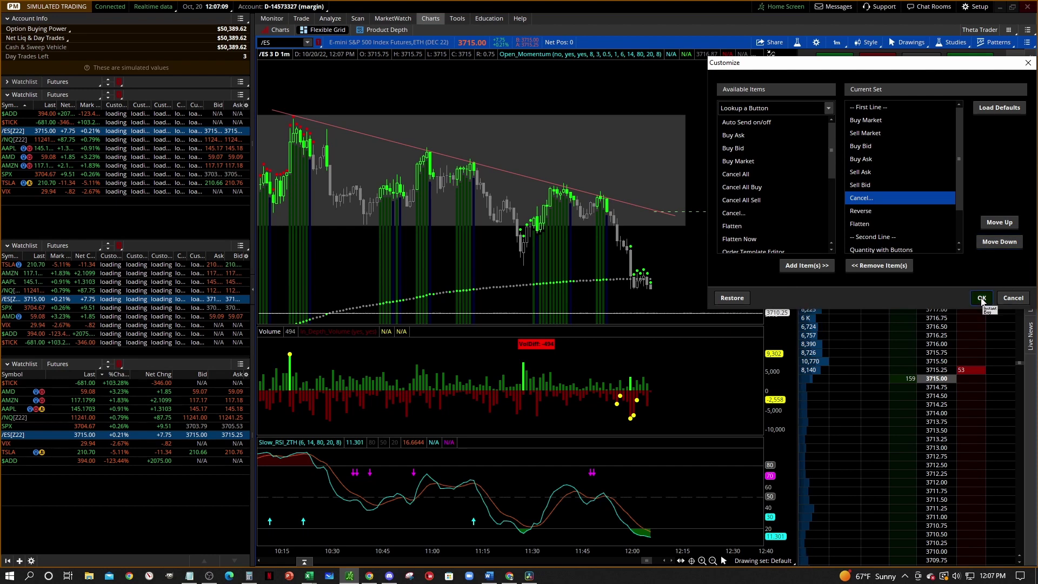
left_click(982, 298)
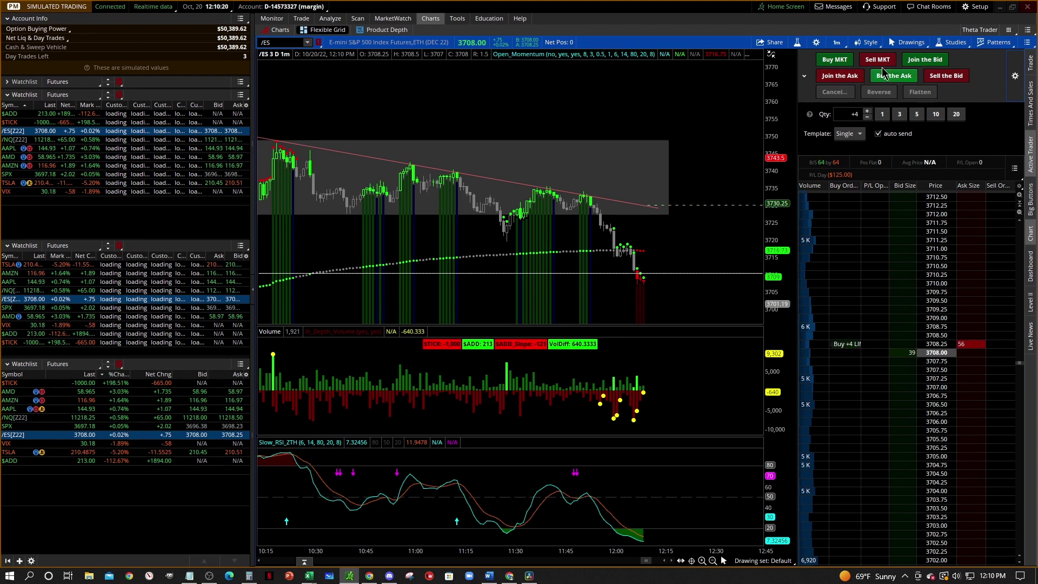
Sell four /ES contracts at the current bid using the Sell the Bid order.
left_click(934, 62)
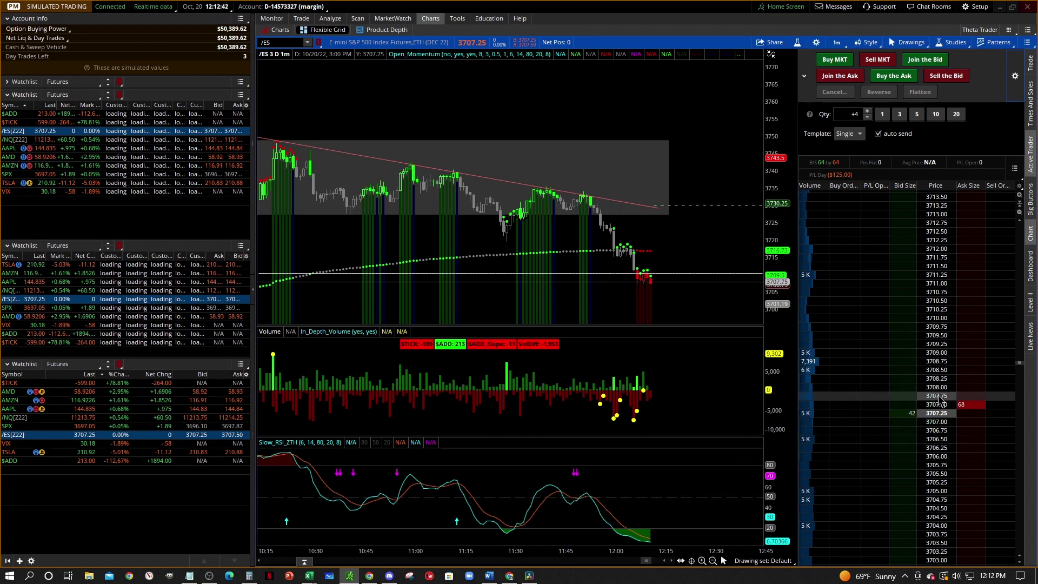
left_click(948, 77)
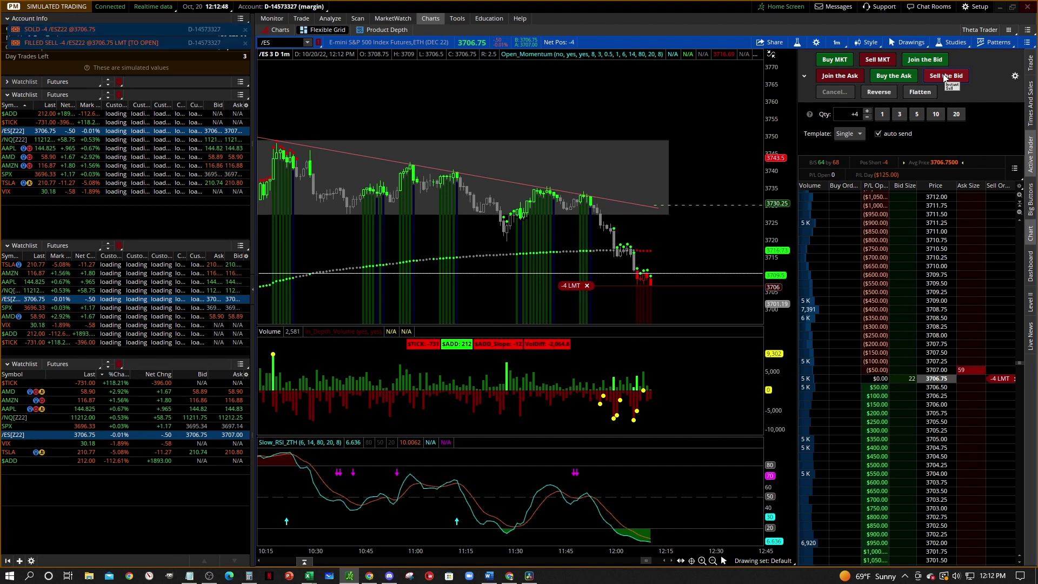